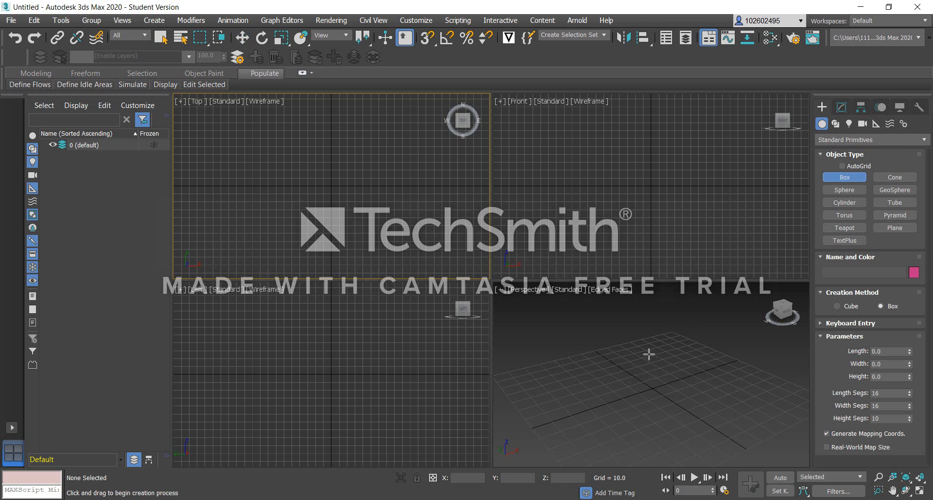
Create a box in the perspective view and set its length to 40, width to 60 and height to 70.
drag(600, 382, 705, 393)
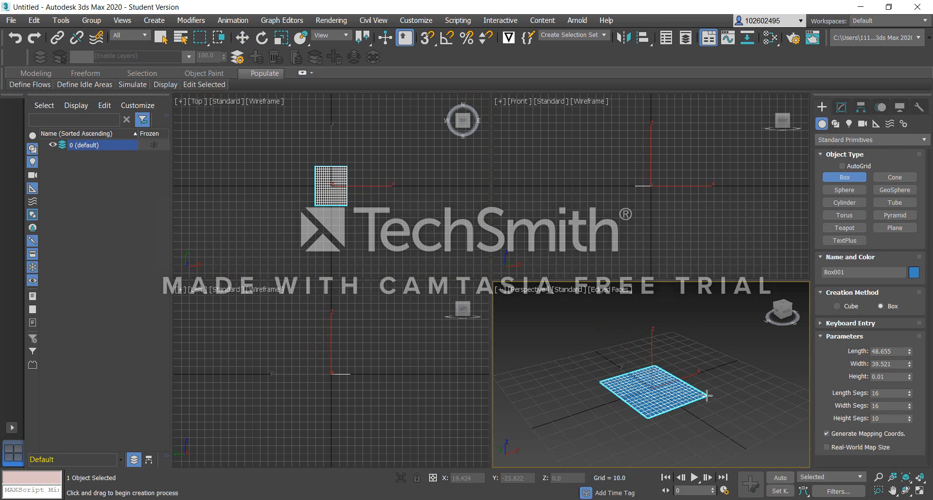
click(692, 291)
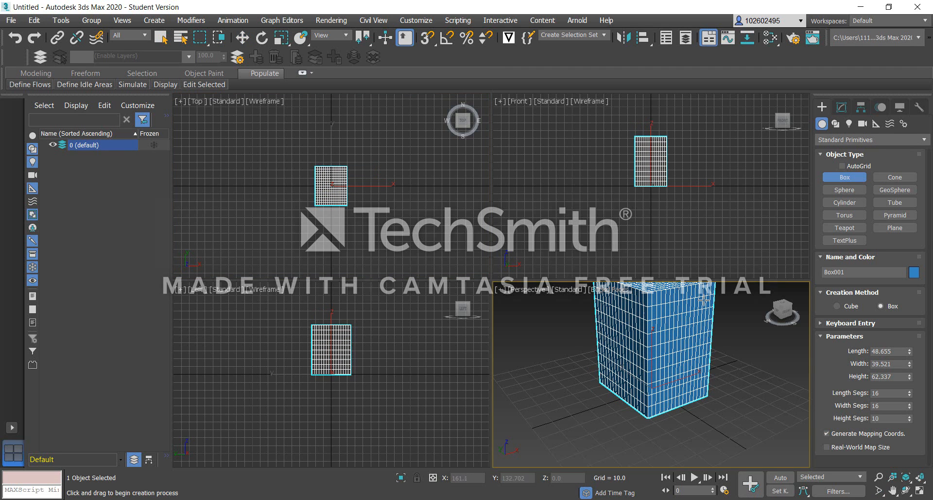
drag(897, 349, 860, 346)
drag(895, 365, 842, 361)
text(6)
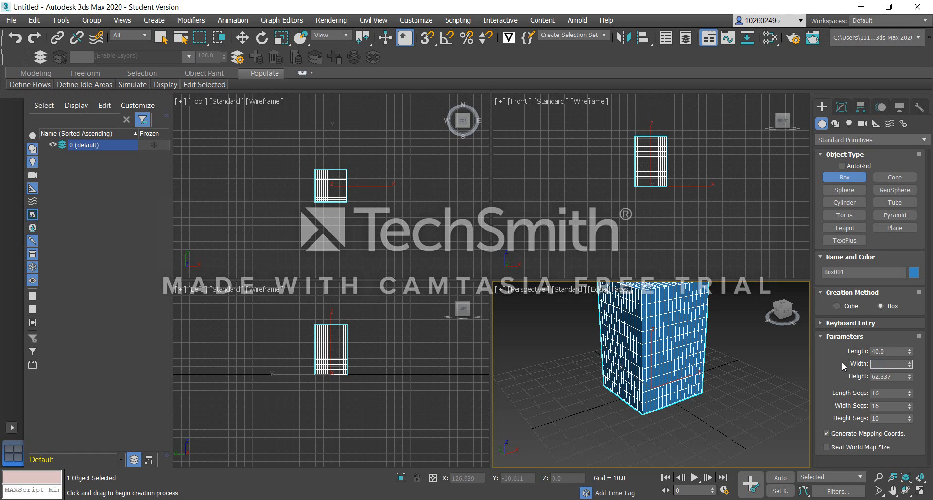
text(0)
drag(898, 375, 841, 375)
text(7)
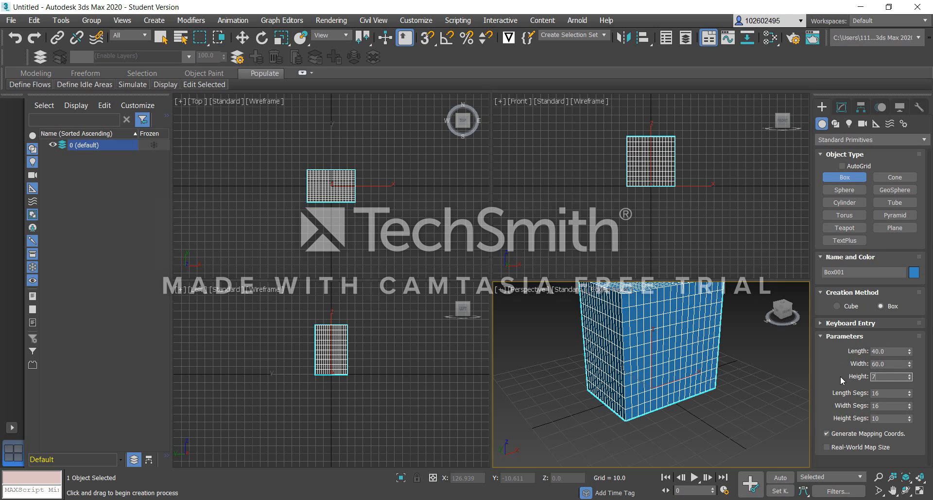
text(0)
click(782, 359)
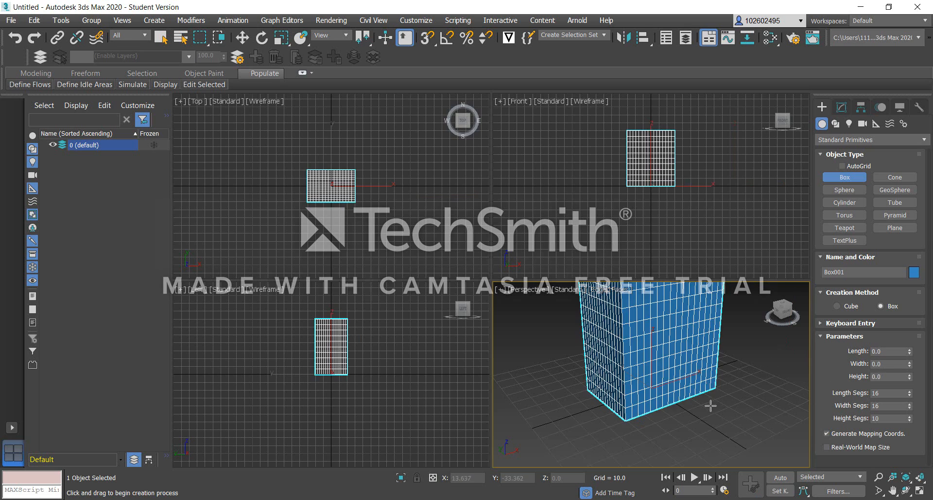
Try to set the box's length segments to 10.
scroll(711, 405, down, 5)
scroll(716, 382, up, 5)
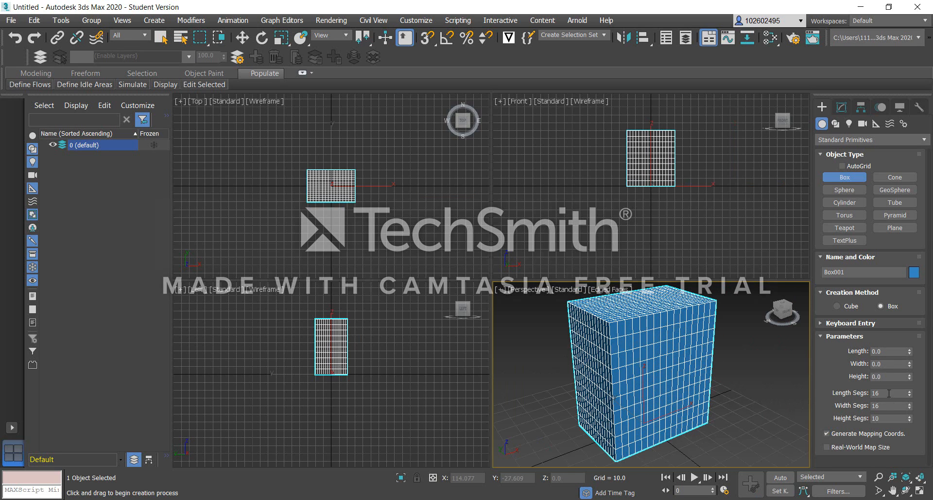
key(BackSpace)
click(754, 388)
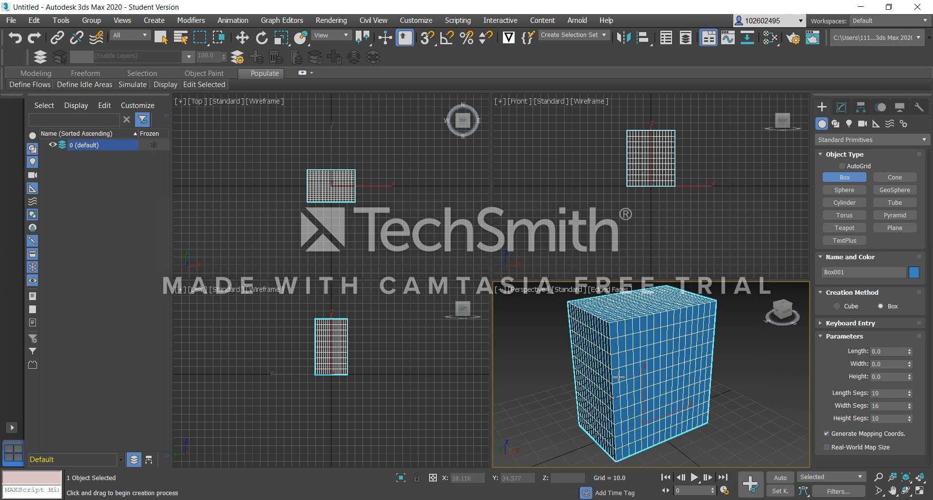
scroll(803, 346, down, 3)
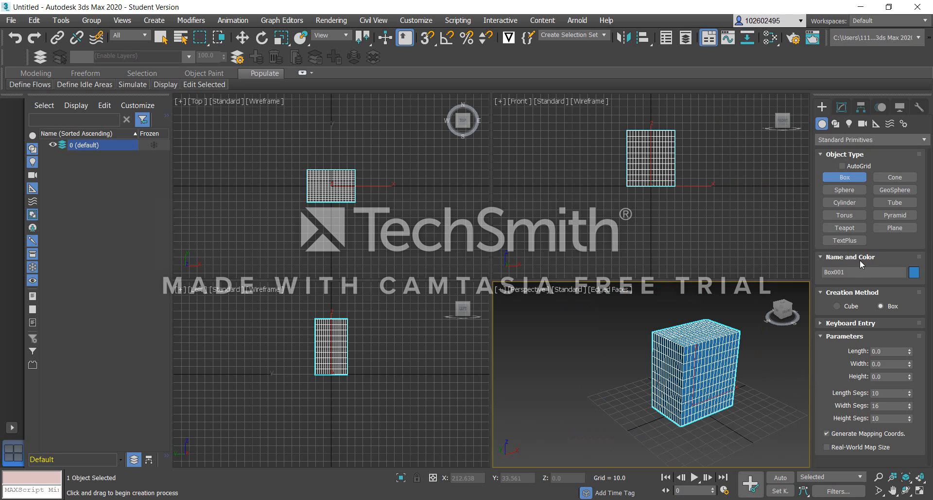
Create a geosphere of about 17.5 radius beside the box and move it to about X 107, Z 22.
click(894, 190)
drag(771, 368, 774, 371)
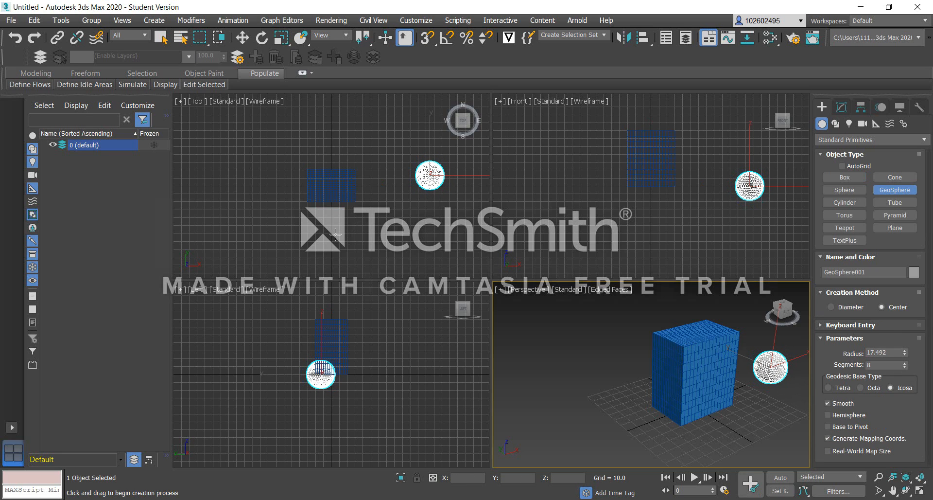
click(242, 38)
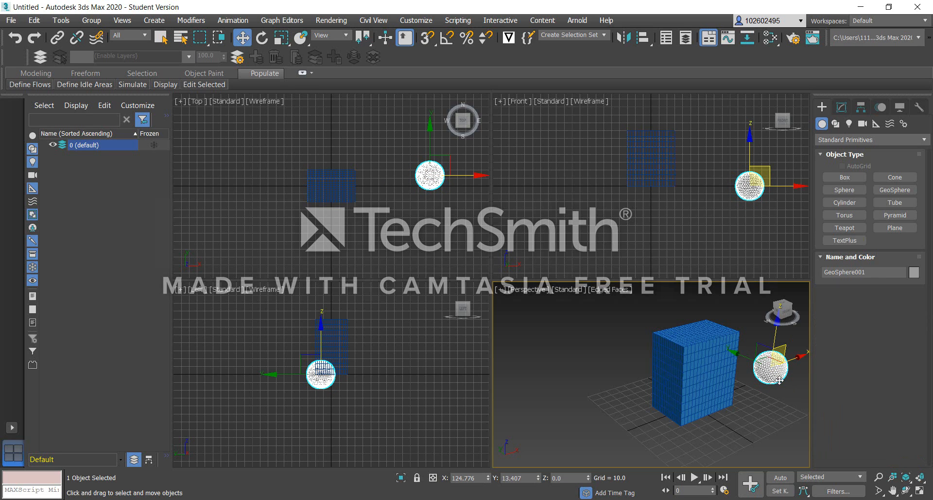
mouse_move(772, 374)
mouse_down()
mouse_move(720, 379)
mouse_move(735, 380)
mouse_move(728, 355)
mouse_move(719, 384)
mouse_move(729, 358)
mouse_move(736, 389)
mouse_move(729, 359)
mouse_move(784, 363)
mouse_move(769, 357)
mouse_up()
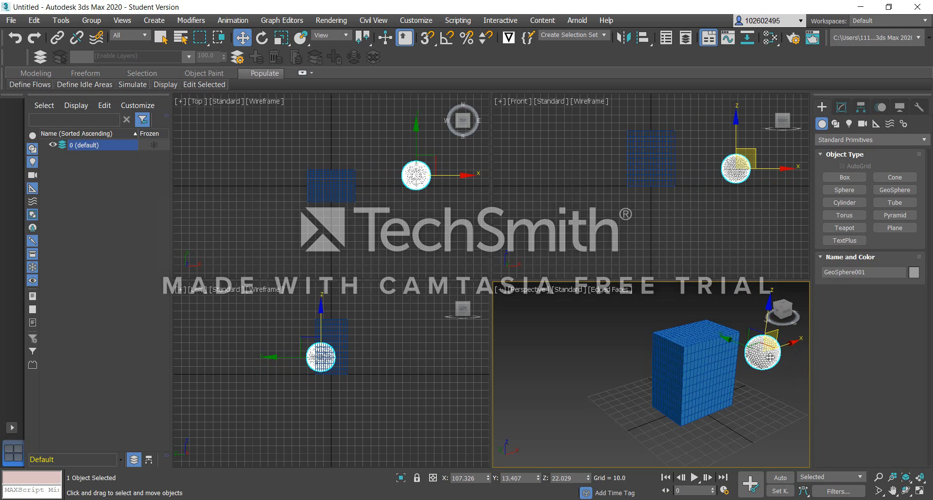
Add an Edit Poly modifier to the box.
click(714, 372)
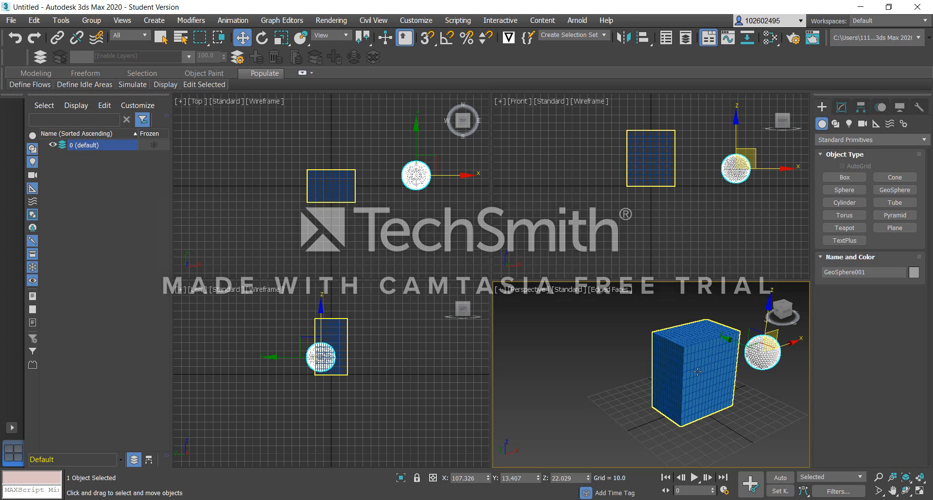
scroll(714, 371, up, 4)
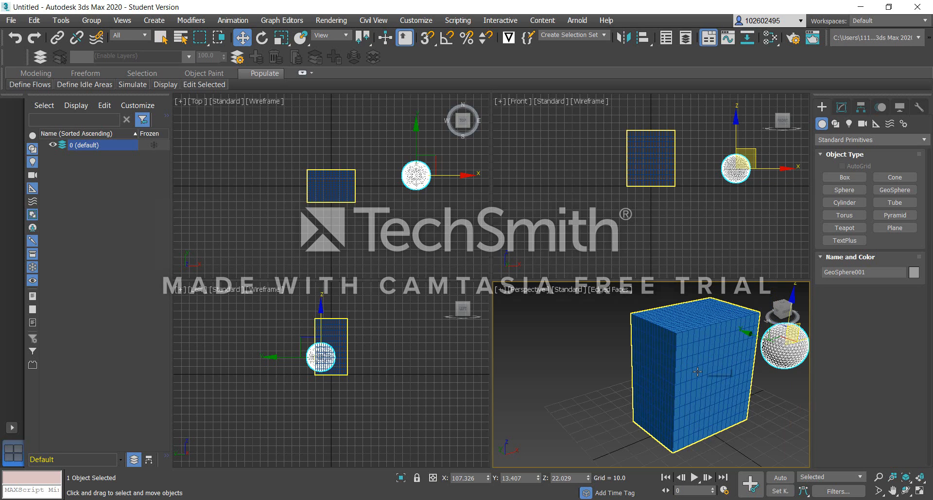
click(841, 108)
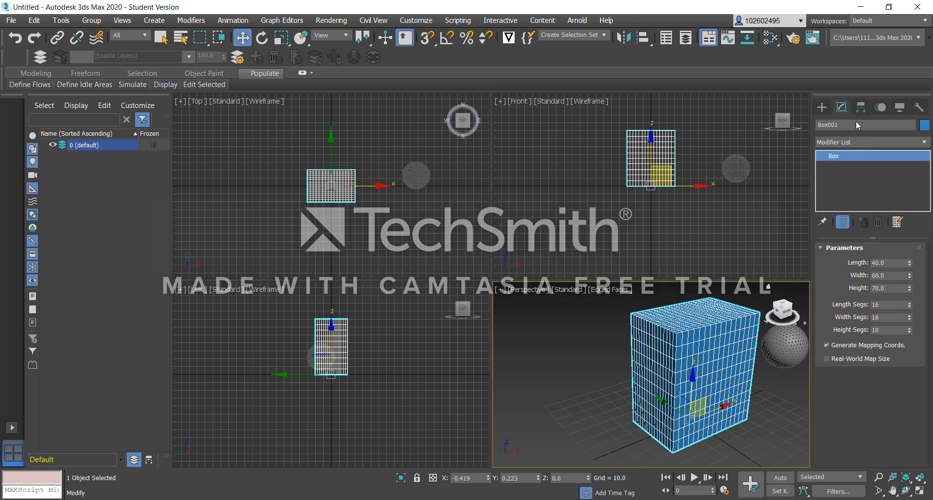
click(871, 142)
text(esh)
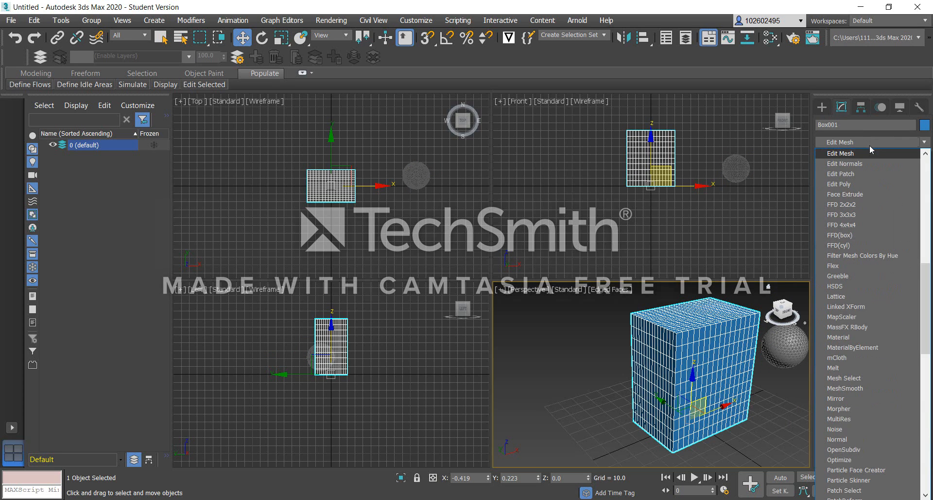
click(861, 180)
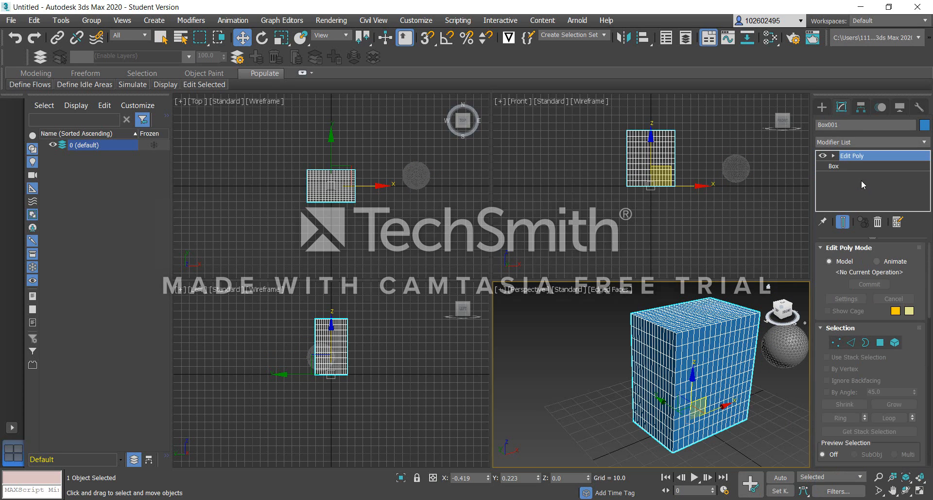
Select the polygons on the box's vertical side faces at the polygon sub-object level.
click(880, 342)
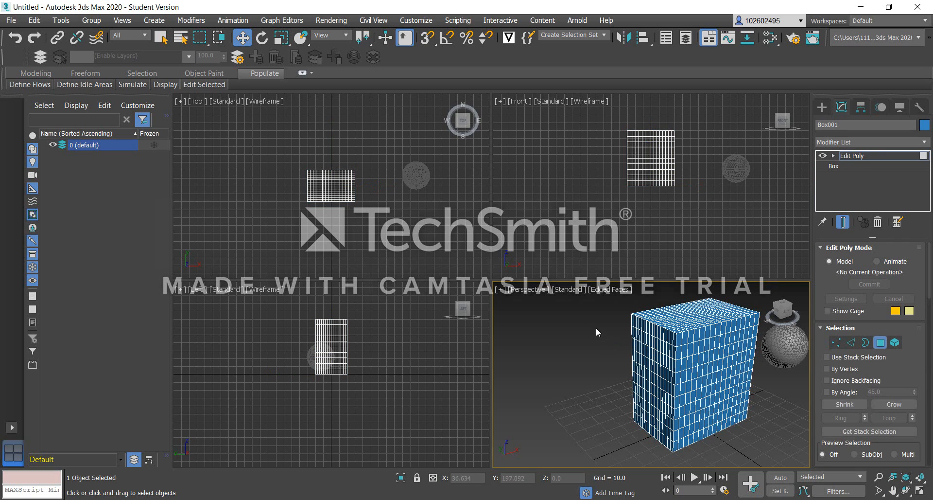
drag(596, 324, 689, 392)
alt+middle_drag(707, 375, 695, 353)
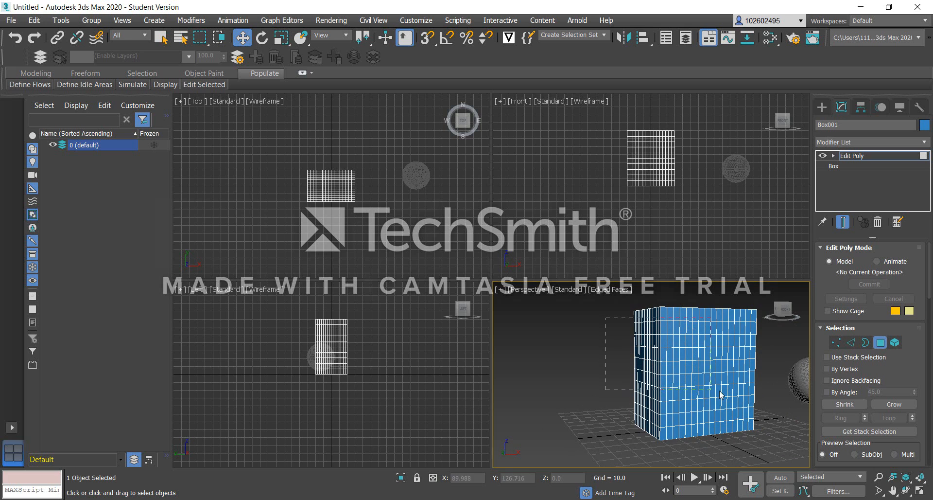
drag(759, 425, 762, 422)
alt+middle_drag(762, 422, 846, 431)
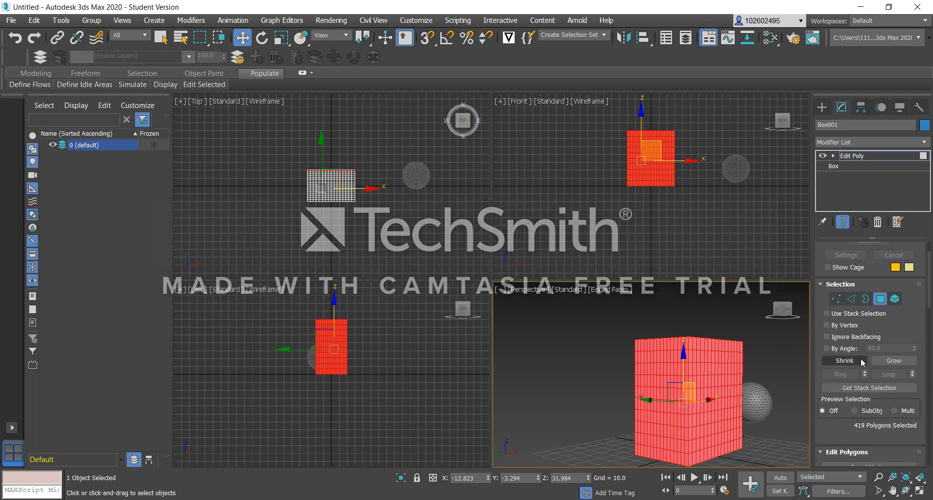
Inset the selected side polygons individually, by polygon, with an amount of 0.23.
scroll(862, 360, down, 3)
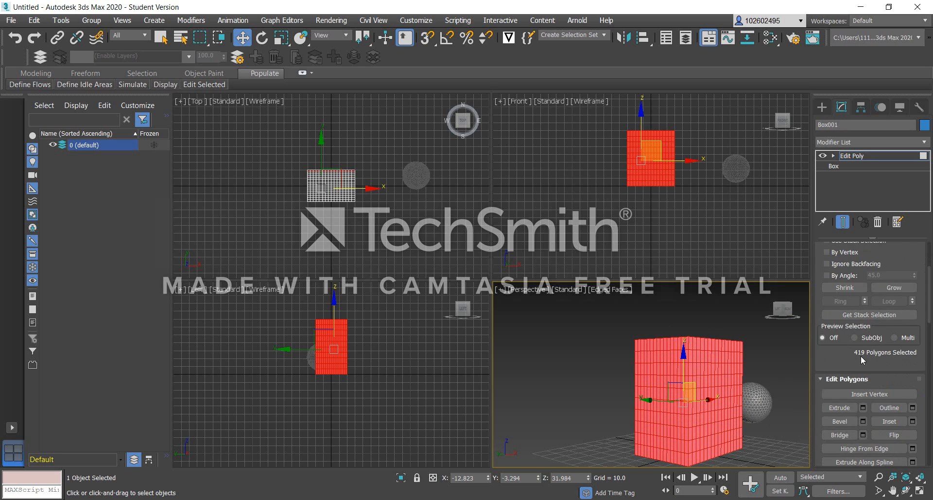
scroll(860, 348, down, 1)
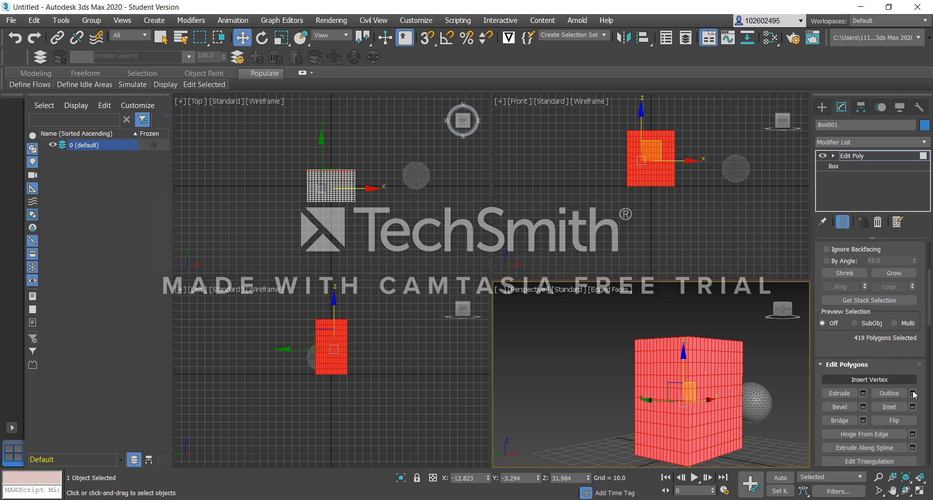
click(913, 407)
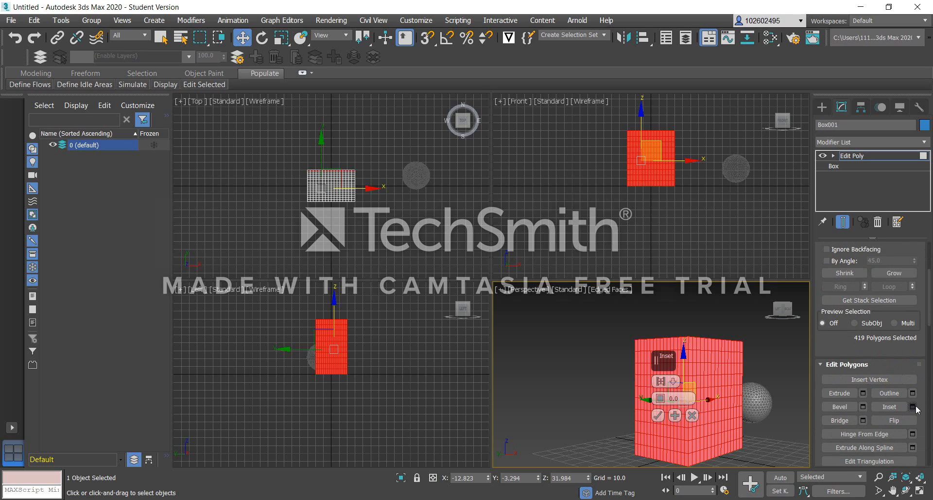
click(673, 381)
click(695, 403)
click(660, 396)
click(660, 396)
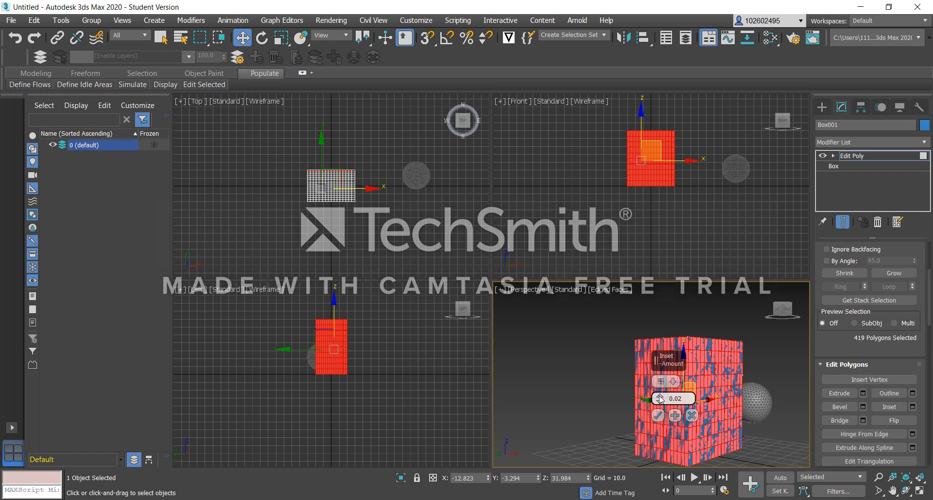
click(660, 396)
scroll(693, 424, up, 10)
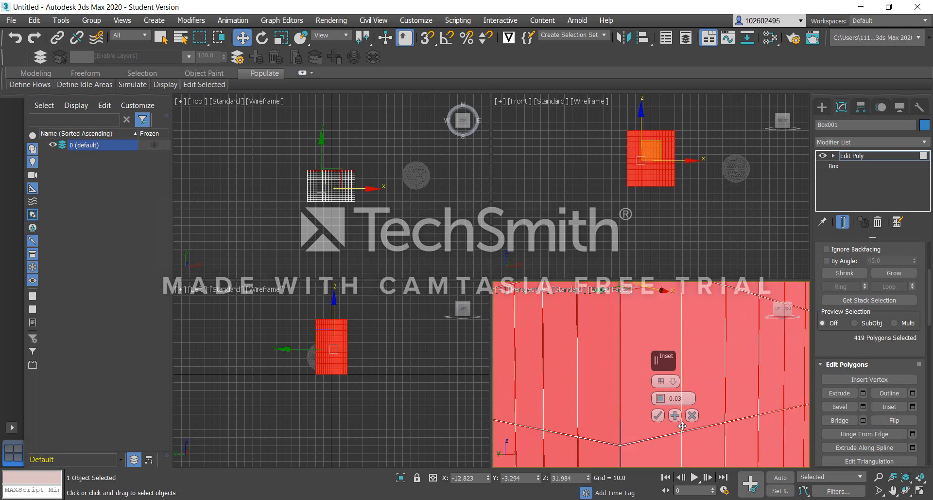
click(660, 397)
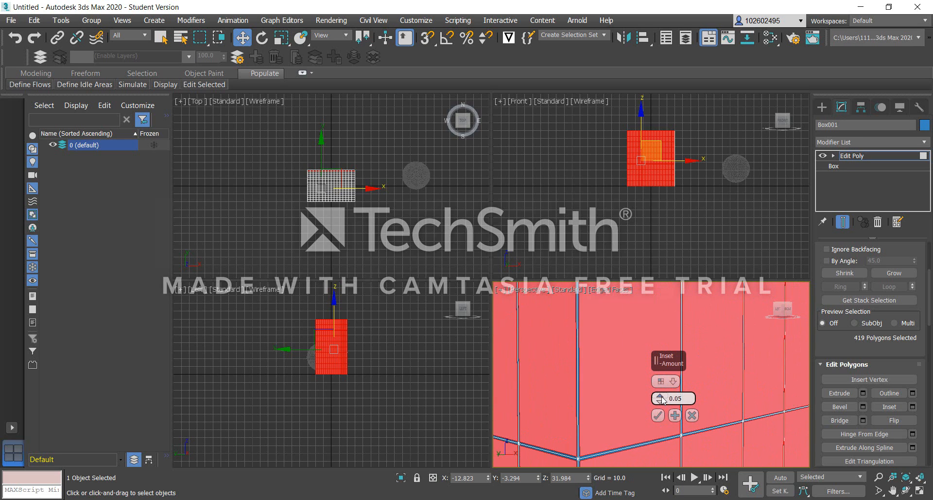
click(661, 398)
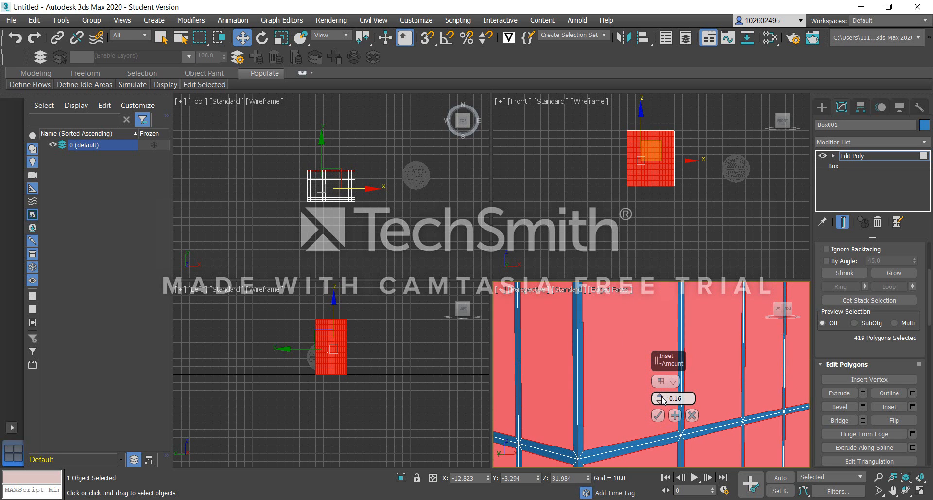
click(661, 398)
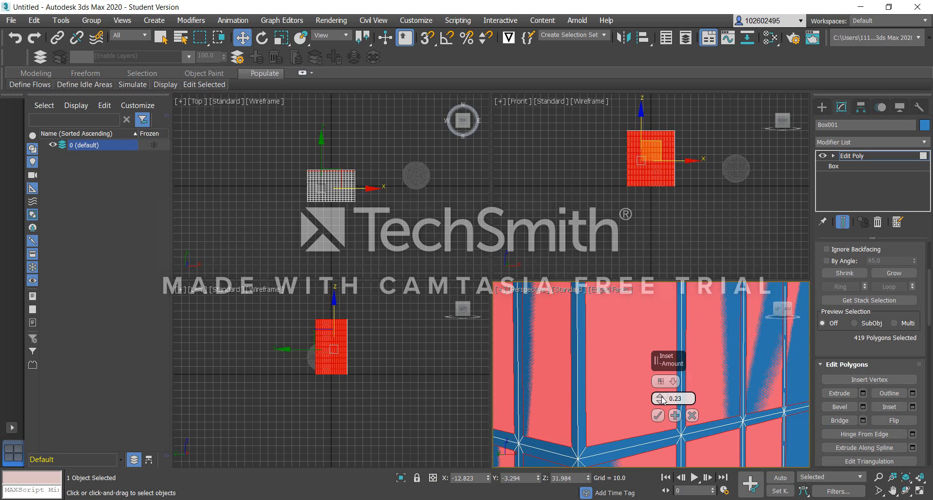
click(659, 415)
Apply a second by-polygon Inset to the same side polygons, raising the amount to widen their borders.
scroll(627, 412, down, 5)
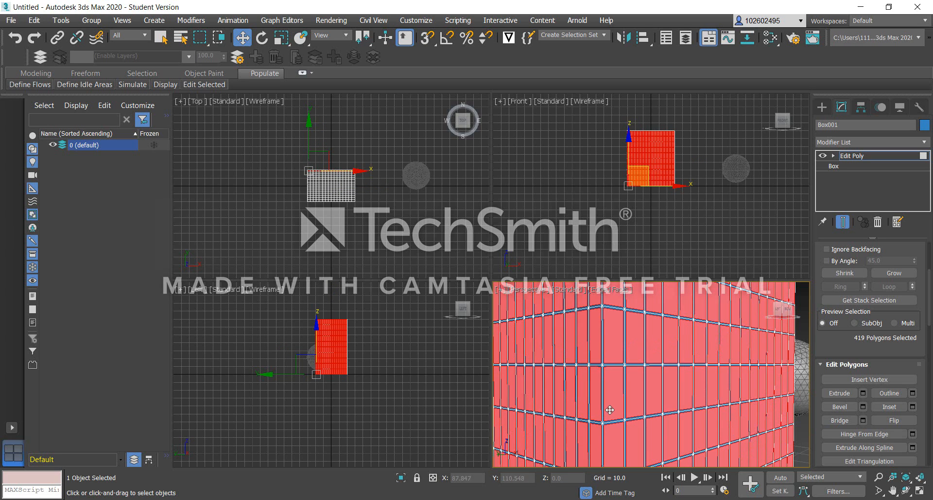
click(616, 408)
click(654, 407)
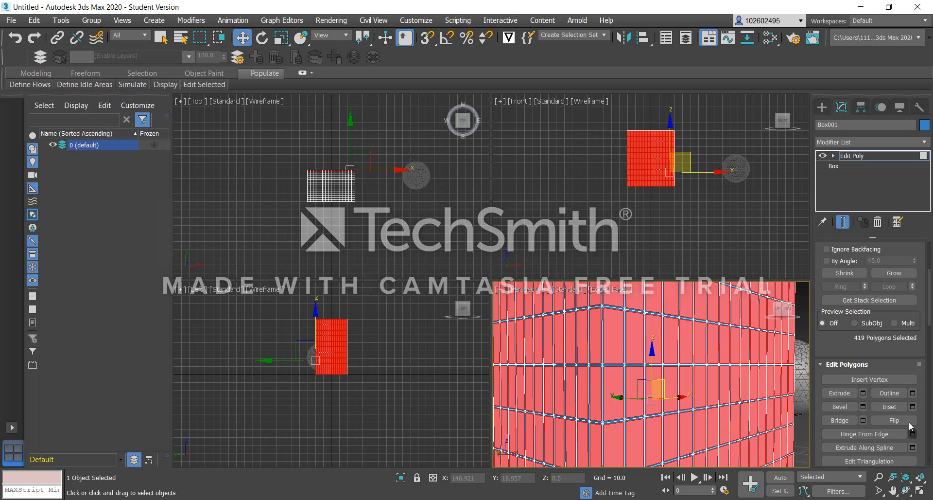
click(912, 406)
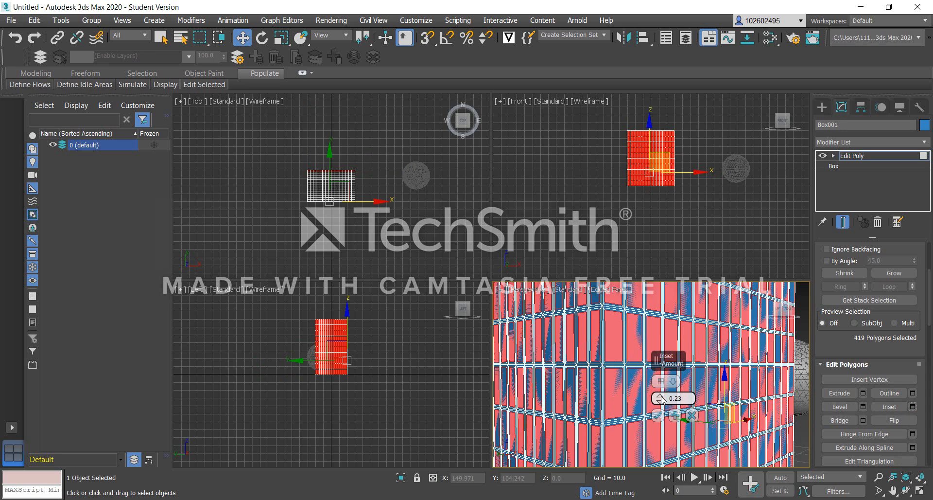
drag(660, 399, 662, 396)
click(658, 415)
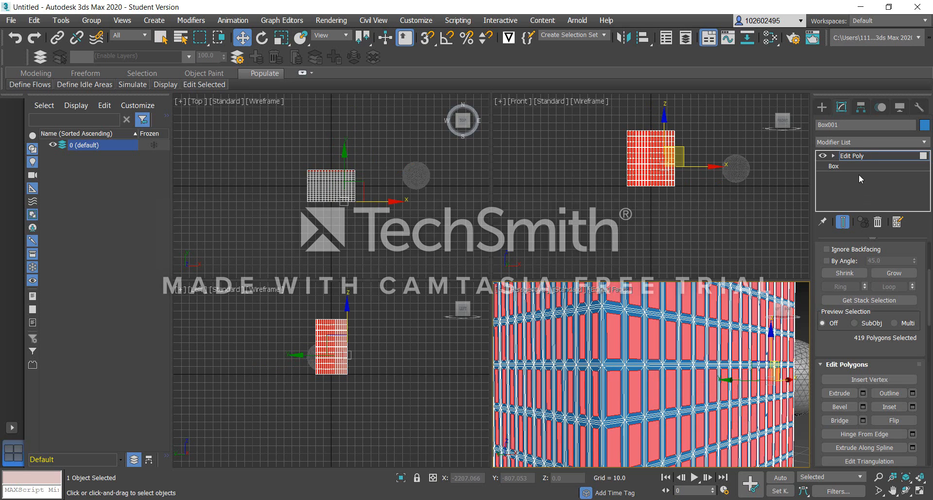
Add a DeleteMesh modifier to the box to remove the selected inset polygons.
click(866, 143)
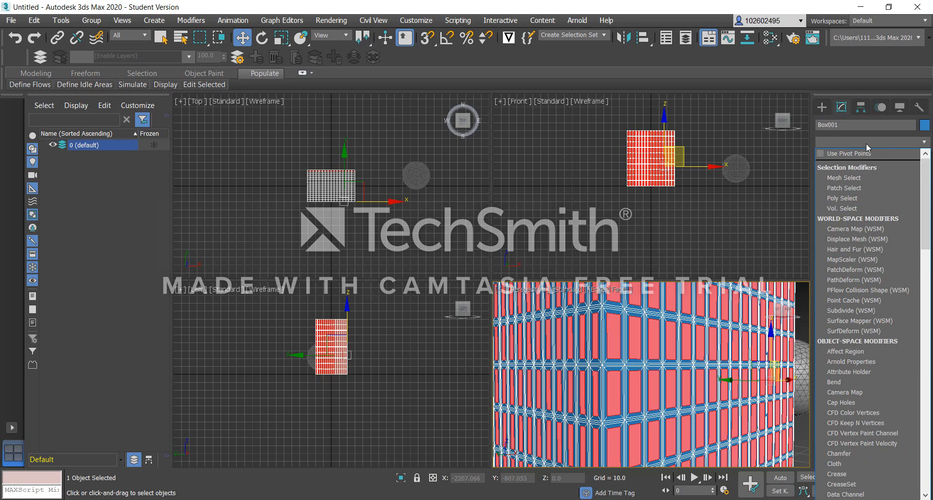
key(d)
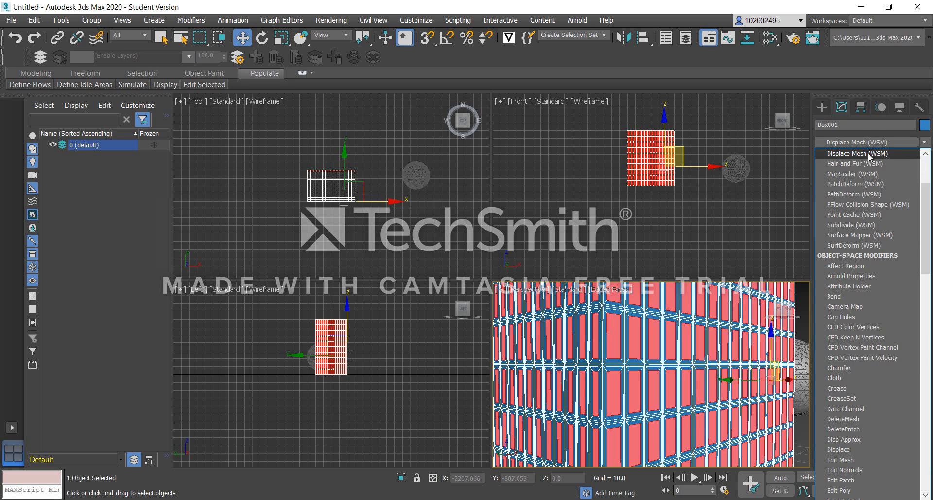
click(855, 419)
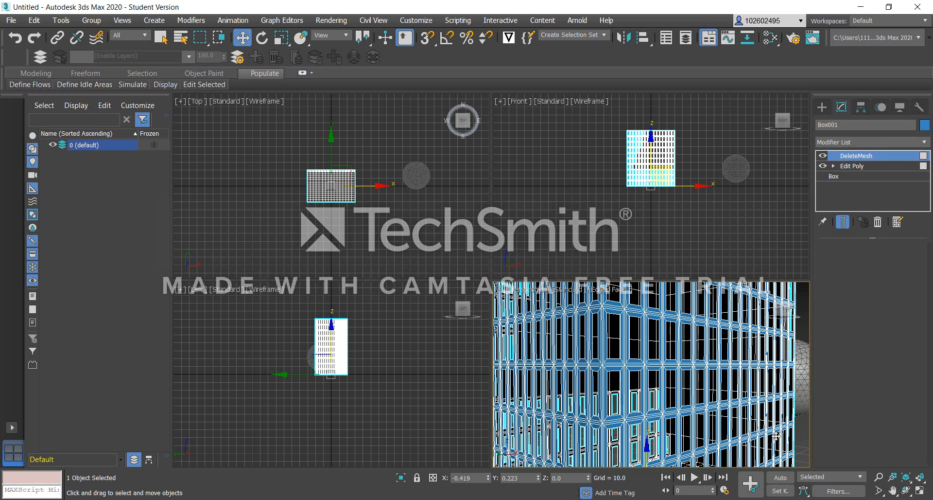
Maximize the perspective viewport and add a Shell modifier to the box above DeleteMesh.
click(920, 491)
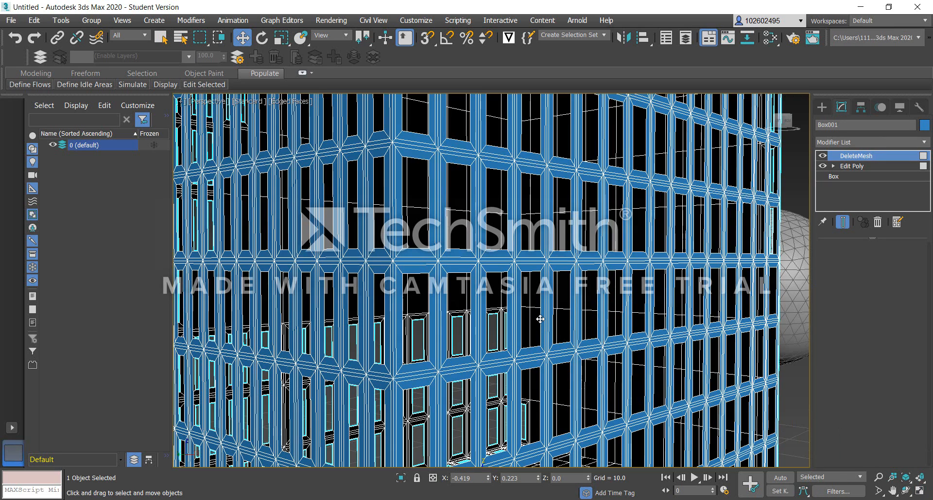
alt+middle_drag(541, 312, 422, 315)
scroll(439, 310, down, 10)
scroll(427, 301, up, 8)
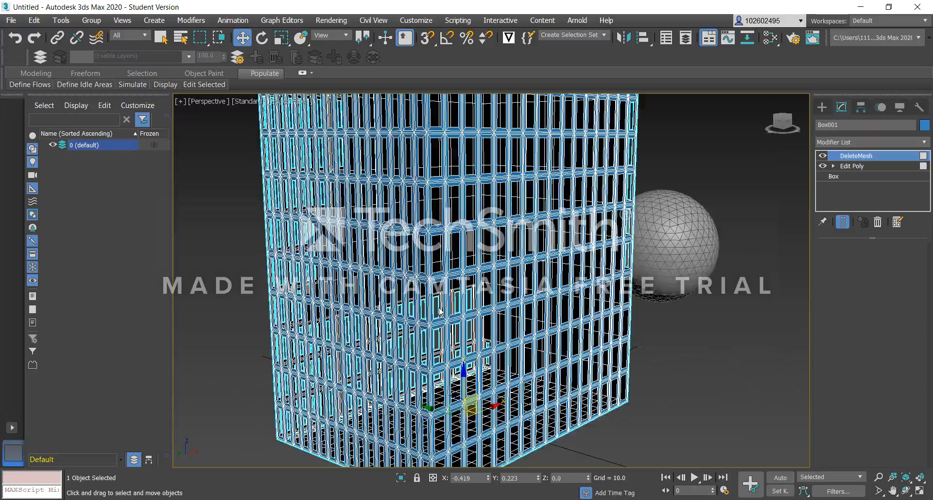
alt+middle_drag(399, 281, 795, 276)
click(875, 142)
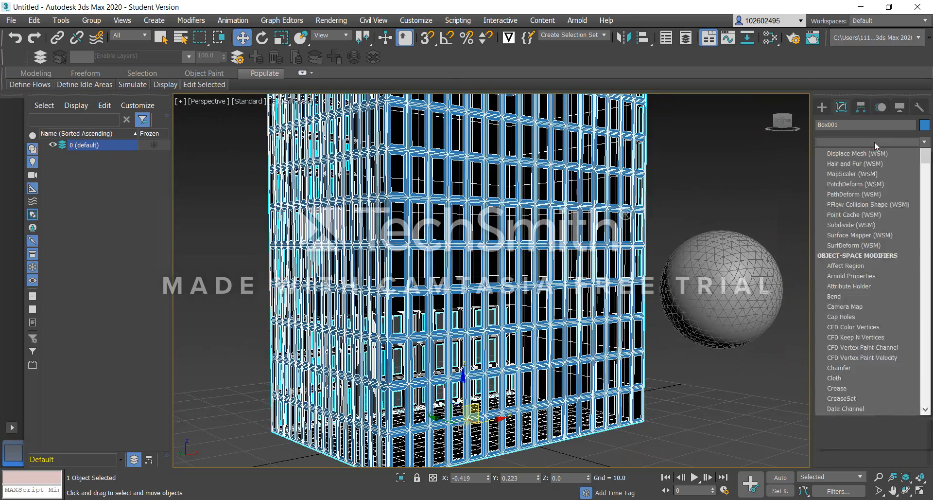
key(s)
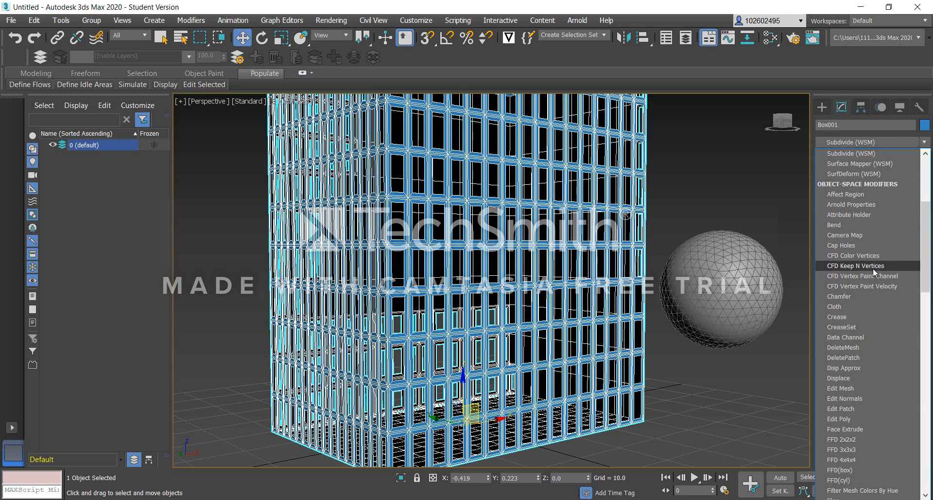
key(s)
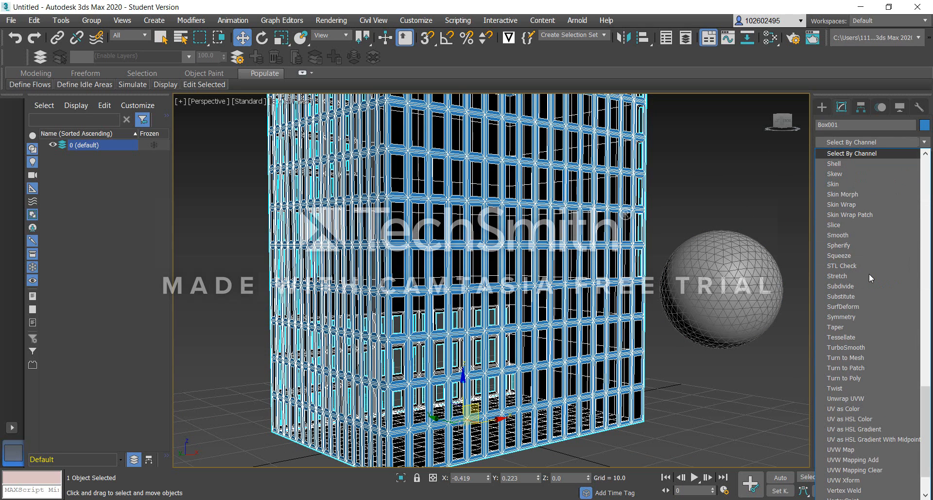
click(848, 165)
Add a TurboSmooth modifier to the box above the Shell modifier.
mouse_move(445, 212)
alt+middle_down()
mouse_move(526, 217)
mouse_move(421, 245)
mouse_move(439, 223)
alt+middle_up()
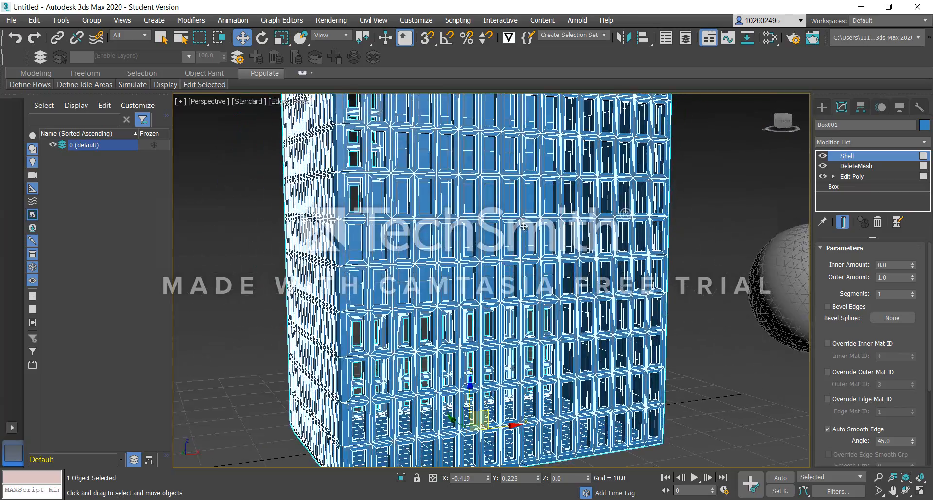
alt+middle_drag(430, 232, 436, 248)
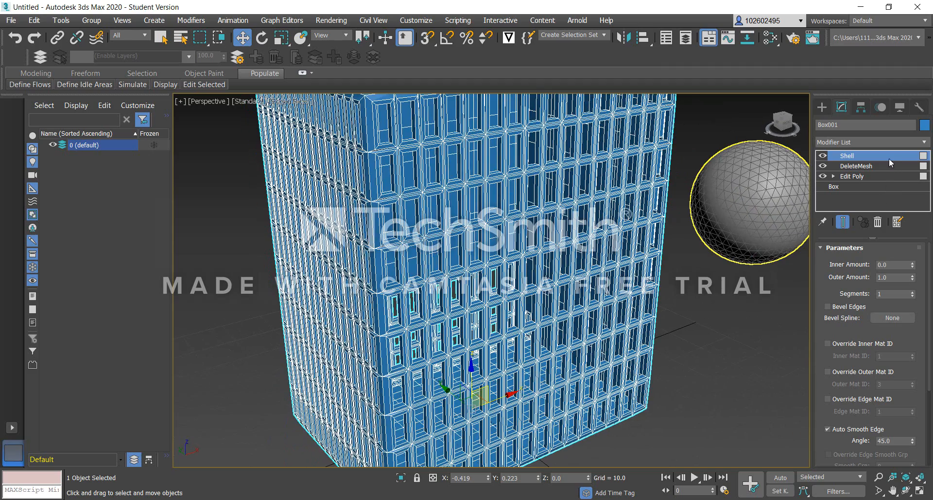
click(873, 142)
text(tu)
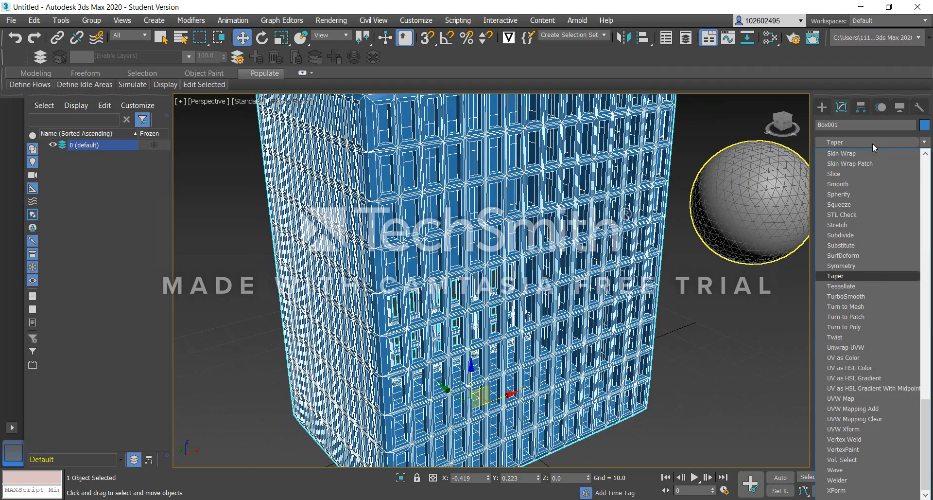
click(850, 295)
Add a Morpher modifier to the box above TurboSmooth.
alt+middle_drag(517, 259, 466, 246)
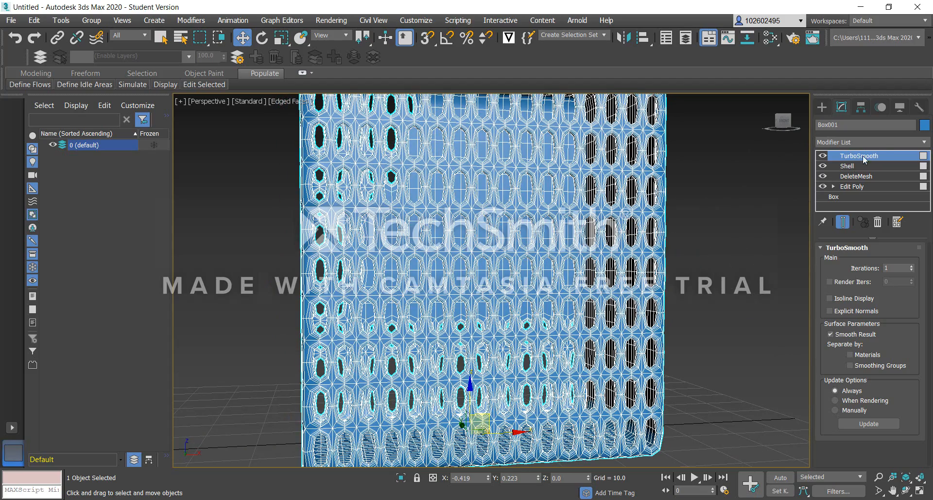
click(882, 142)
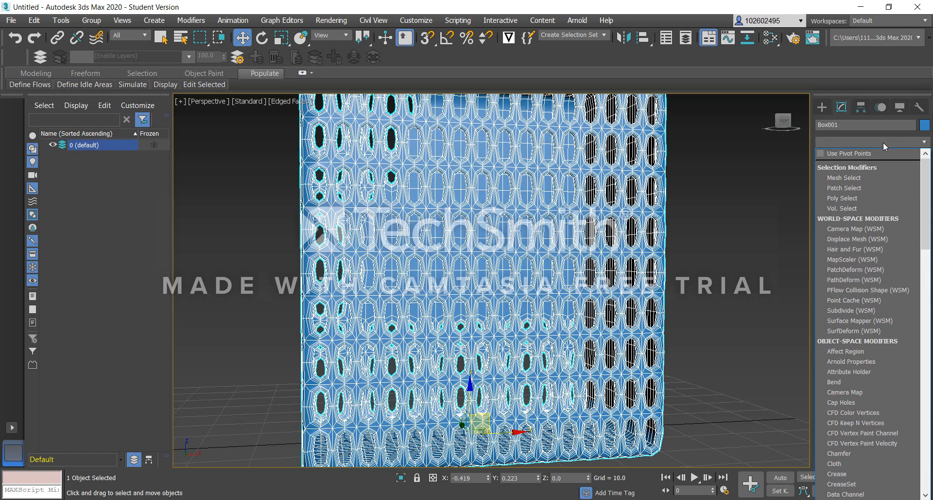
key(m)
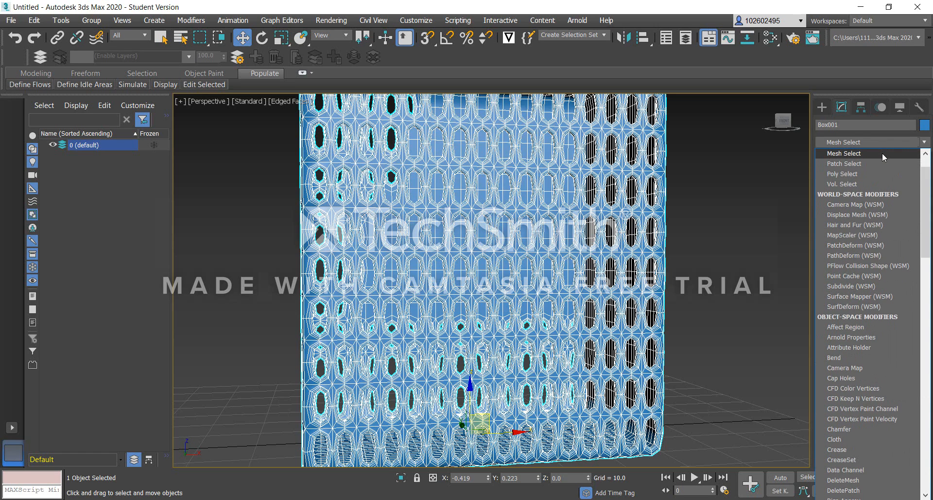
key(m)
key(m)
key(m)
key(m)
key(m)
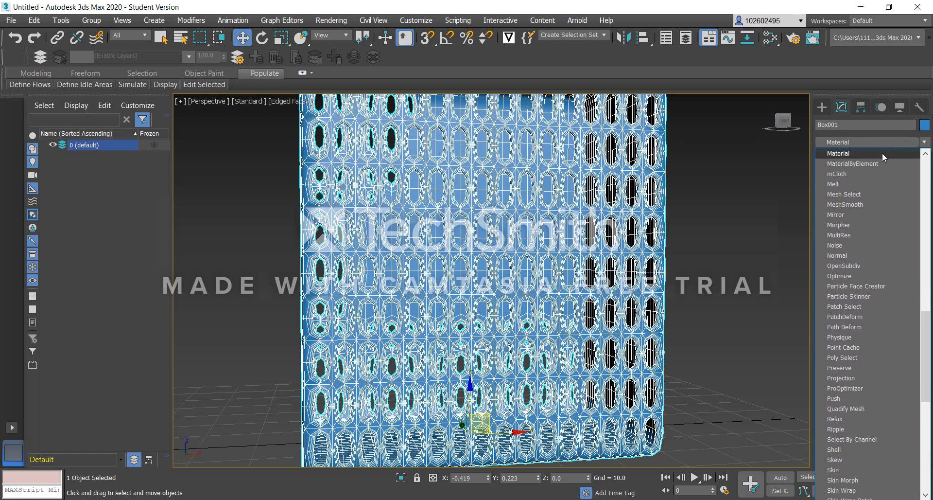
key(m)
key(m)
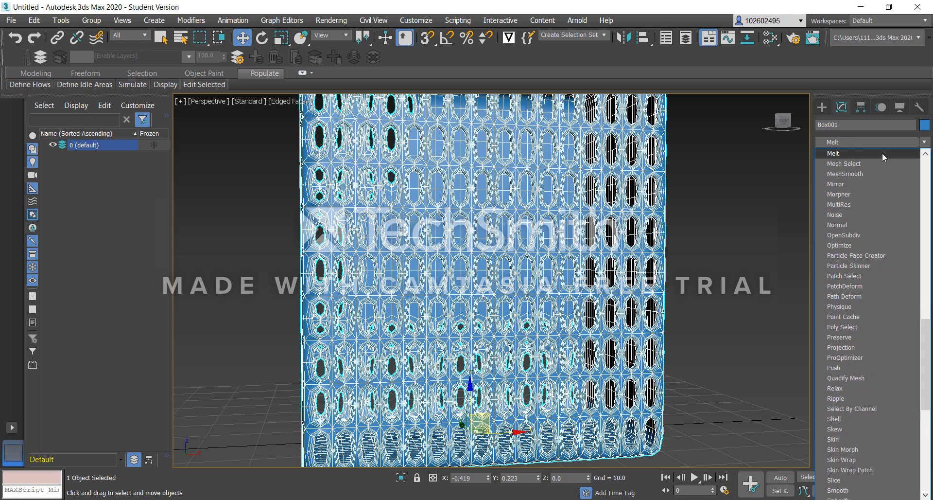
click(859, 187)
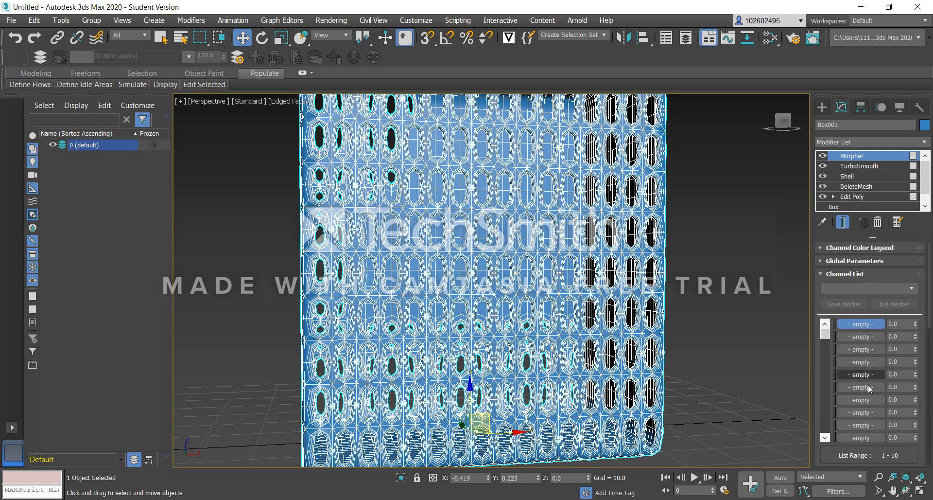
Capture the box's current state as a morph target named b1 in the first Morpher channel.
scroll(875, 399, down, 2)
scroll(879, 388, down, 6)
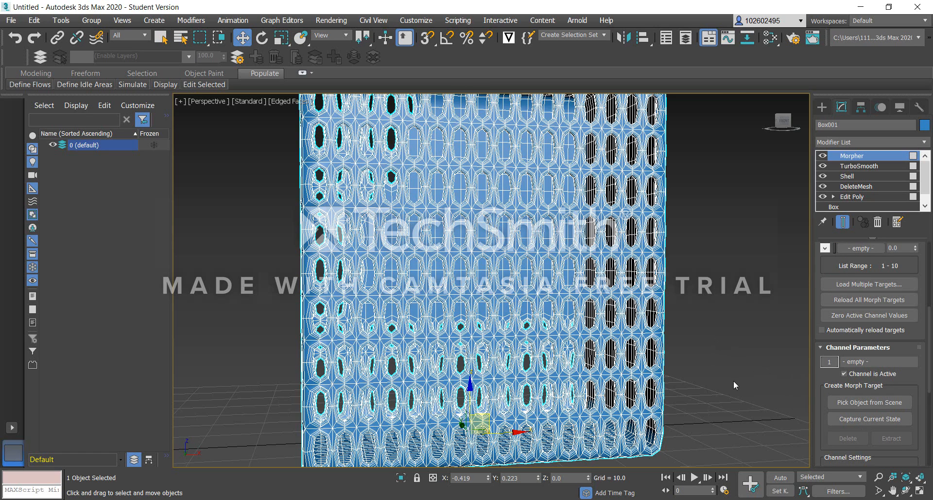
alt+middle_drag(481, 343, 502, 357)
alt+middle_drag(506, 355, 492, 342)
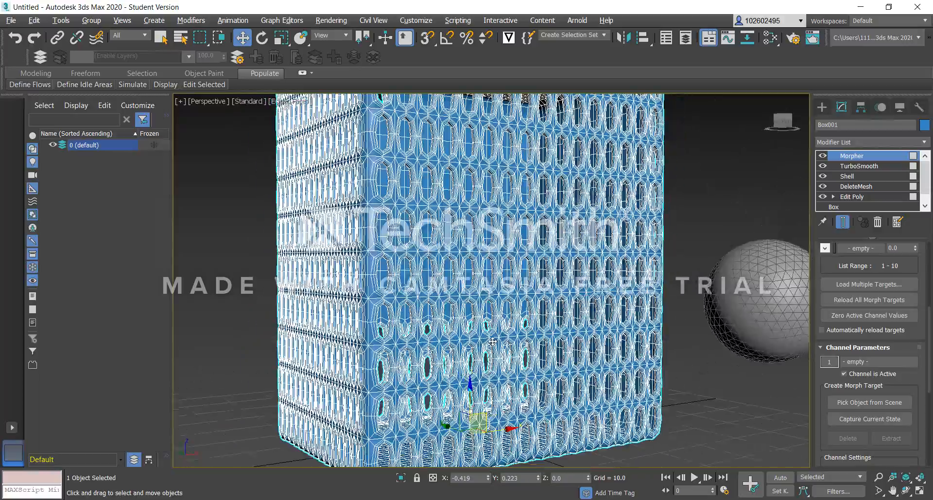
click(864, 417)
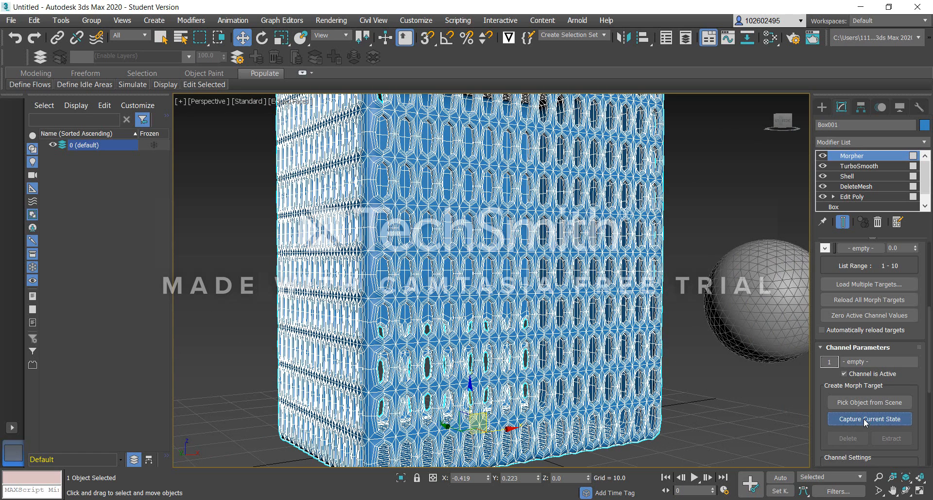
key(BackSpace)
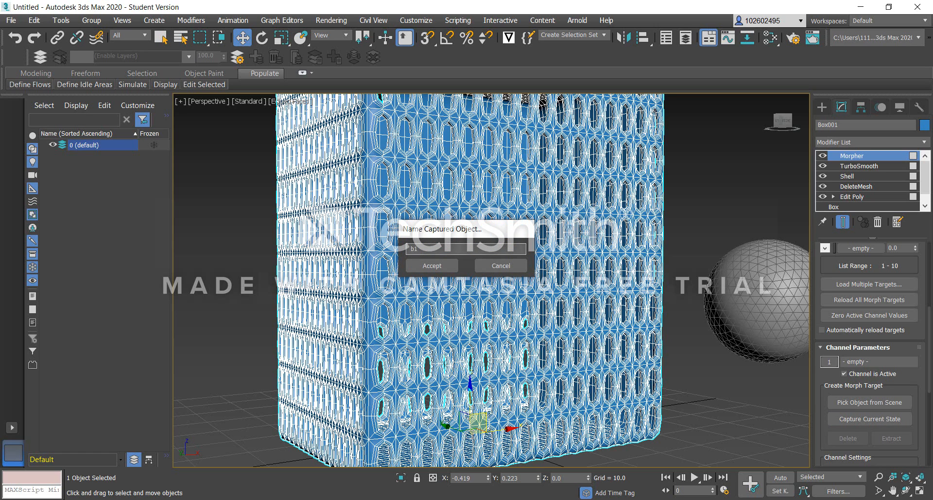
click(445, 265)
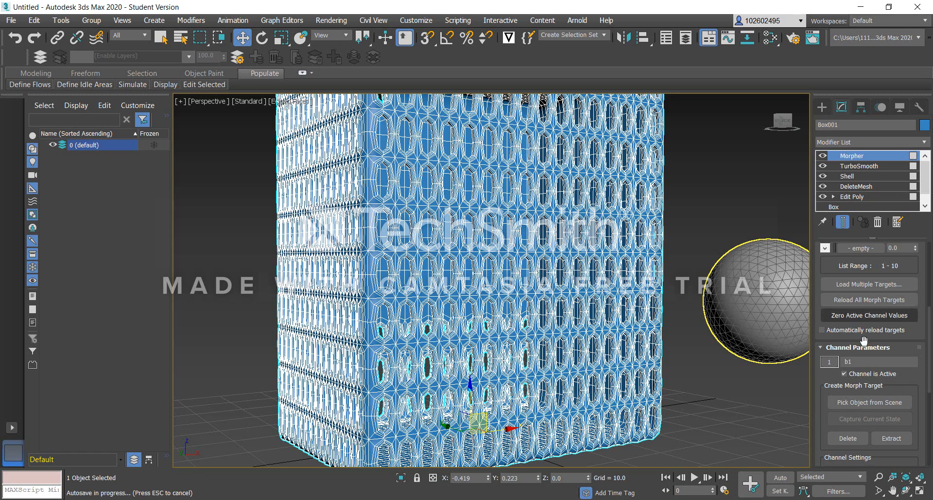
Return to the box's Edit Poly modifier and inset the selected side polygons by 0.535 to narrow the openings.
scroll(870, 290, up, 5)
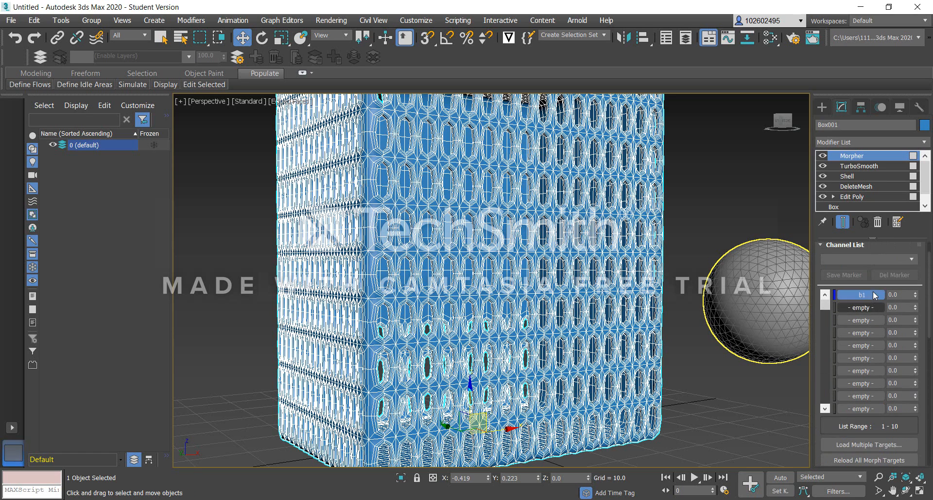
scroll(873, 293, up, 1)
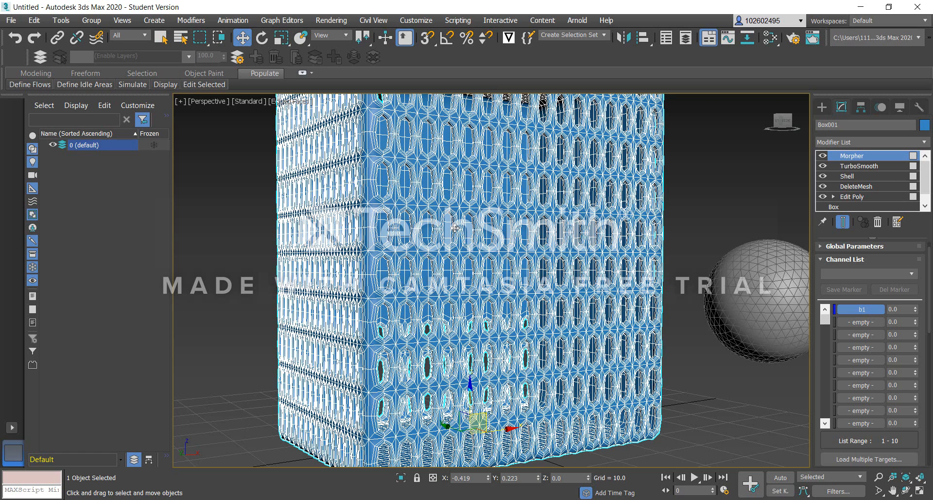
click(848, 196)
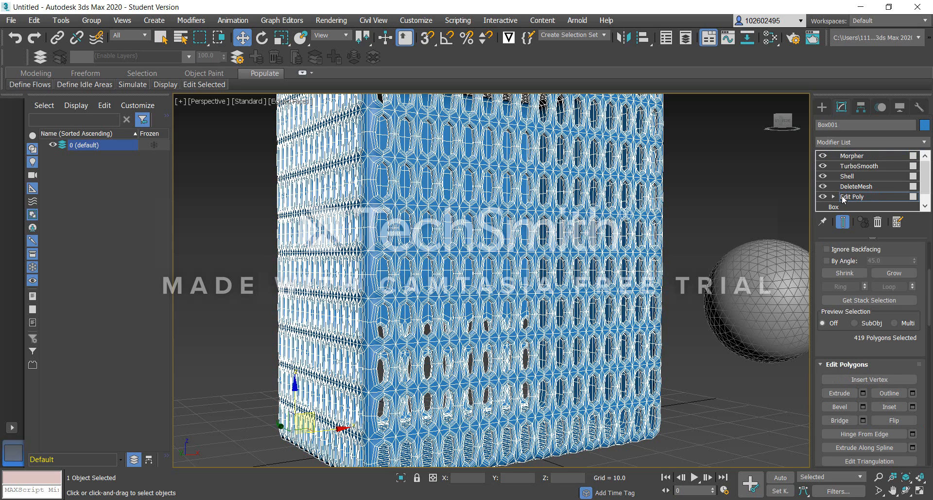
click(914, 407)
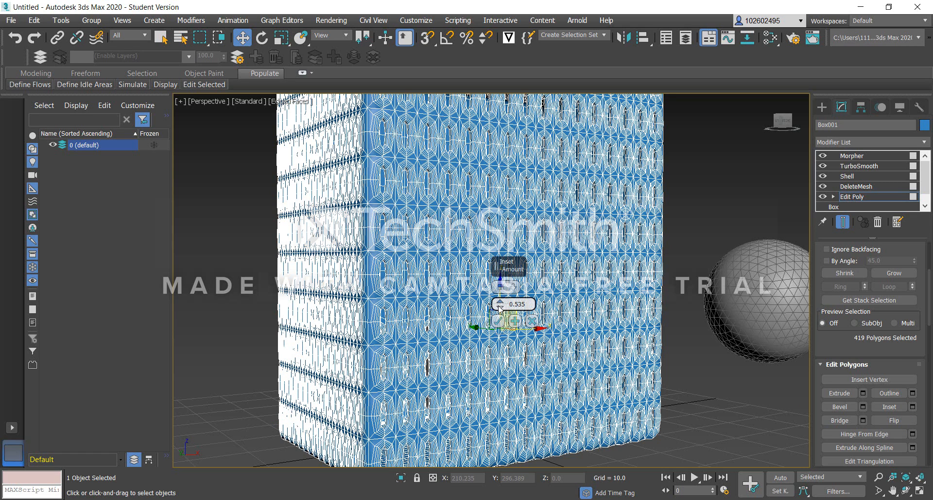
right_click(499, 306)
drag(500, 307, 502, 308)
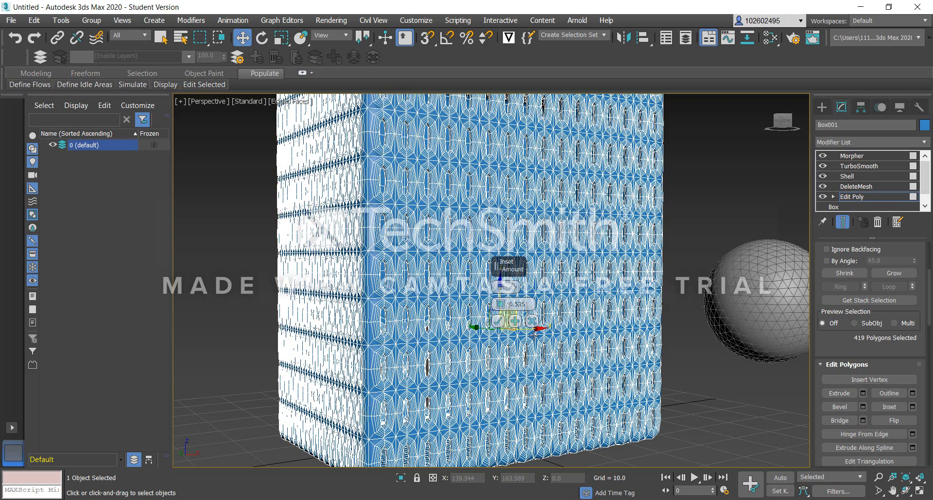
click(502, 326)
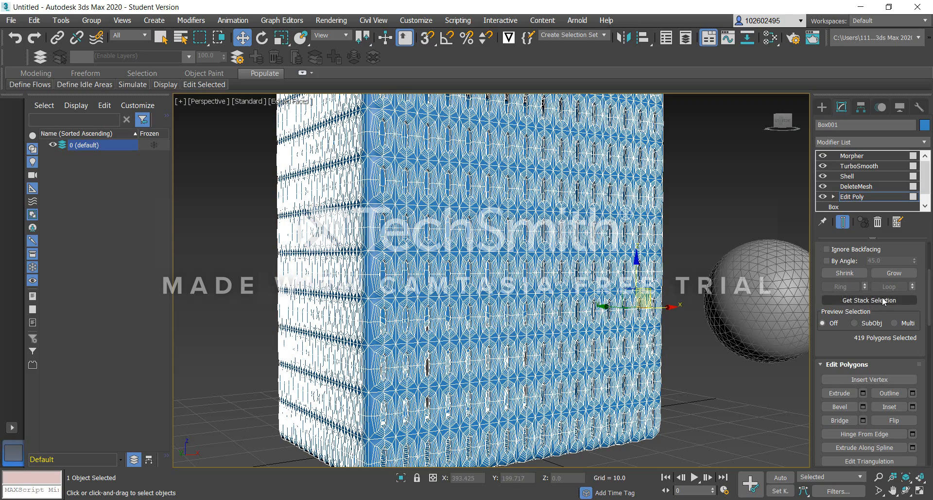
Return to the Morpher modifier and capture the box's current state as morph target b2 in the second channel.
click(850, 156)
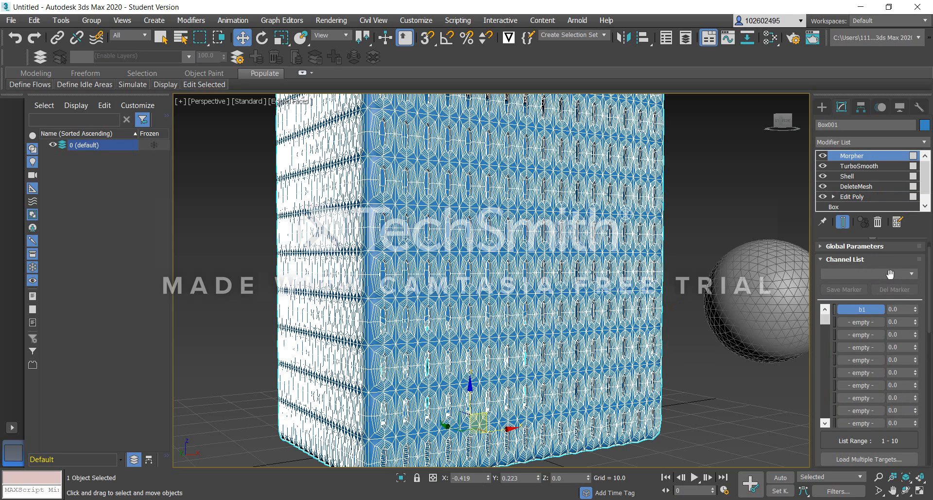
scroll(888, 415, down, 3)
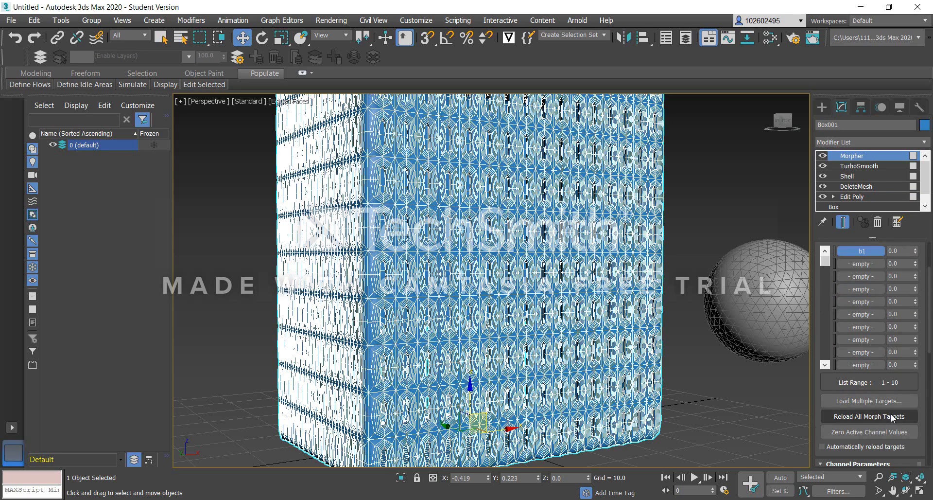
scroll(891, 413, down, 3)
scroll(848, 300, up, 5)
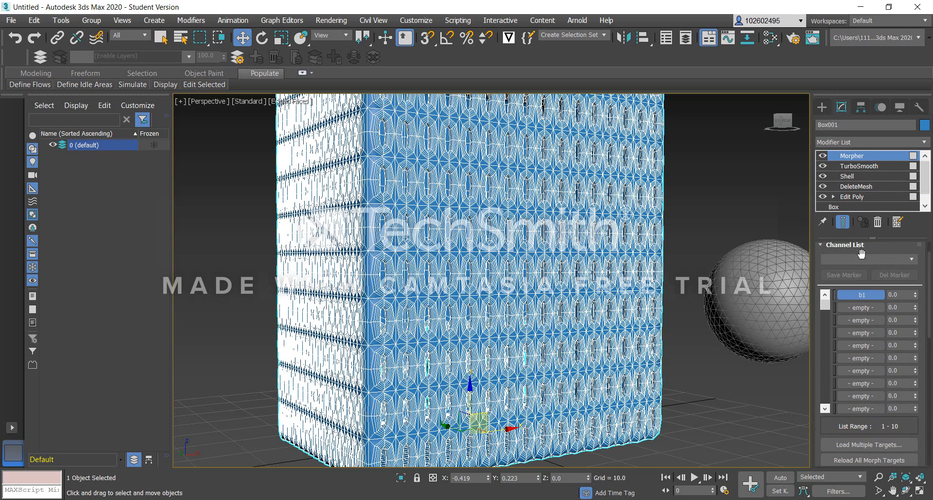
scroll(877, 349, down, 8)
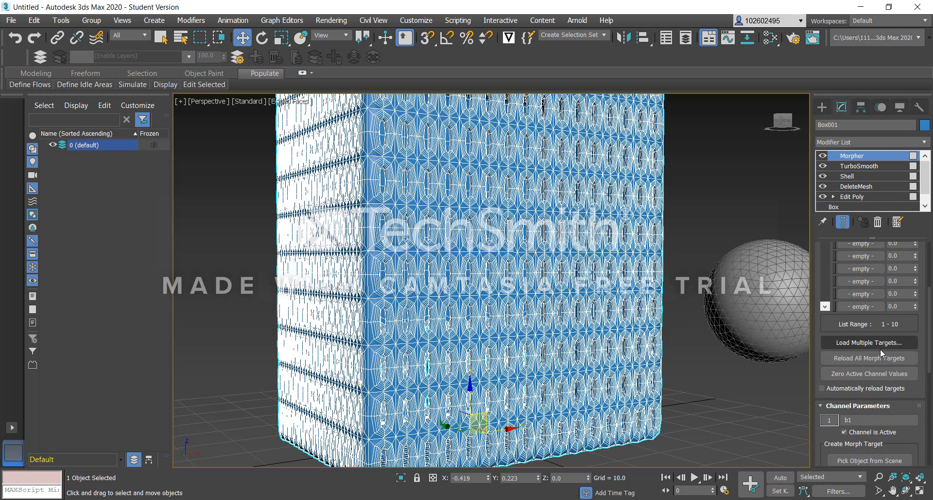
scroll(890, 393, up, 6)
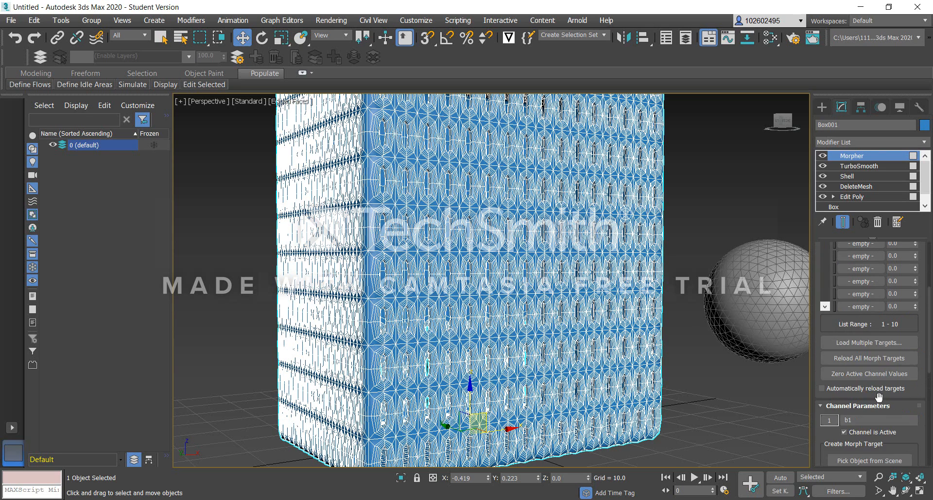
click(865, 283)
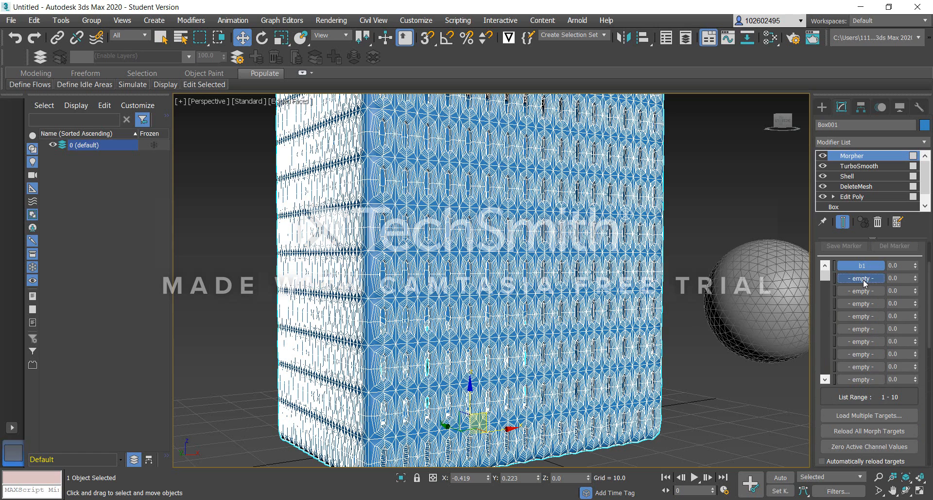
scroll(863, 287, down, 10)
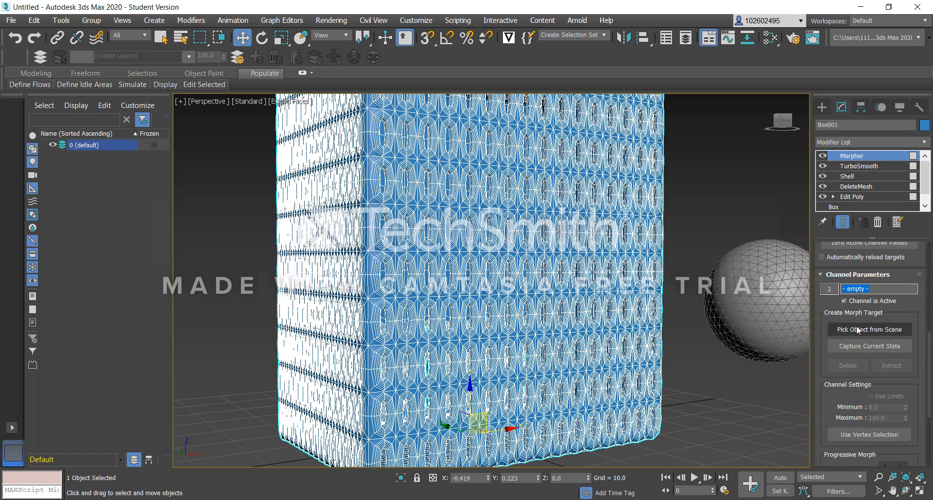
click(870, 346)
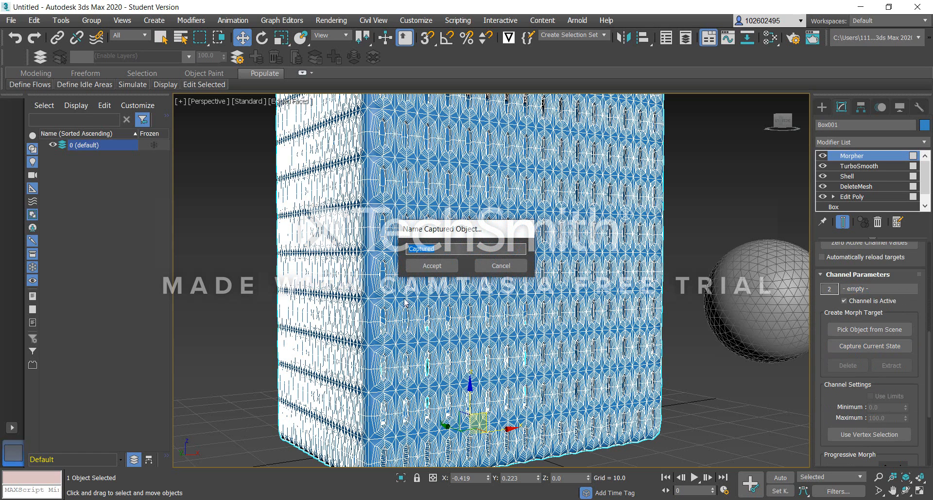
text(b)
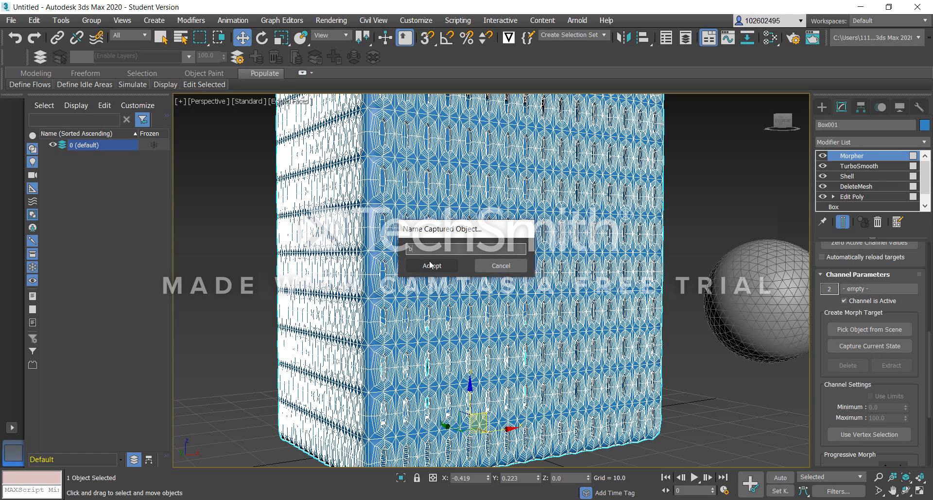
text(2)
click(448, 267)
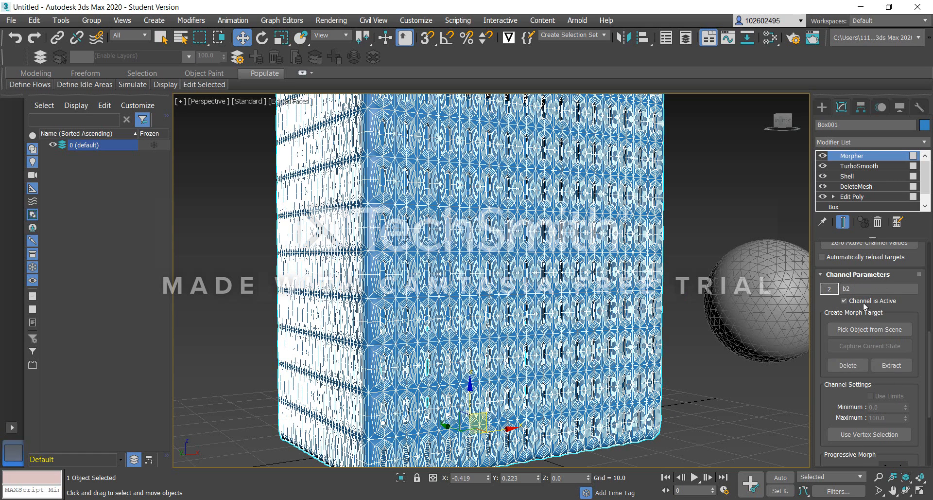
scroll(870, 311, up, 2)
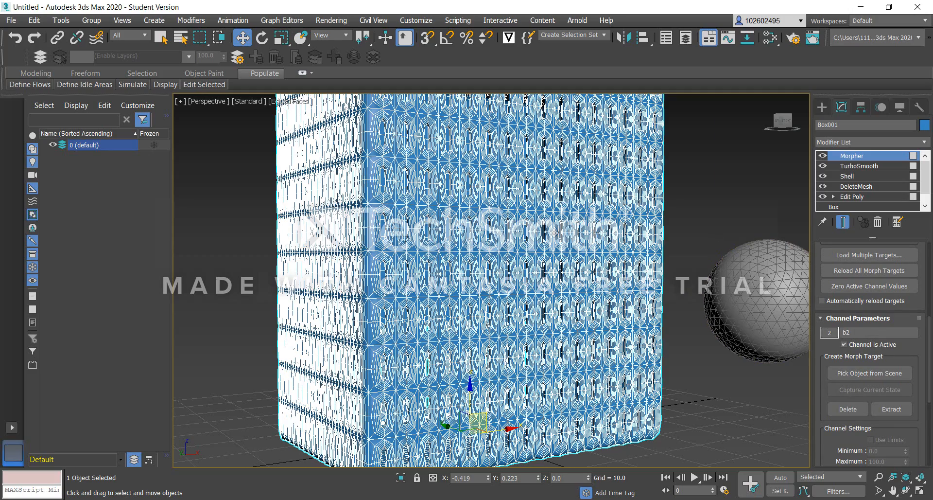
Add a Vol. Select modifier to the box above Morpher and set its stack selection level to Vertex.
scroll(554, 233, up, 2)
scroll(538, 235, down, 6)
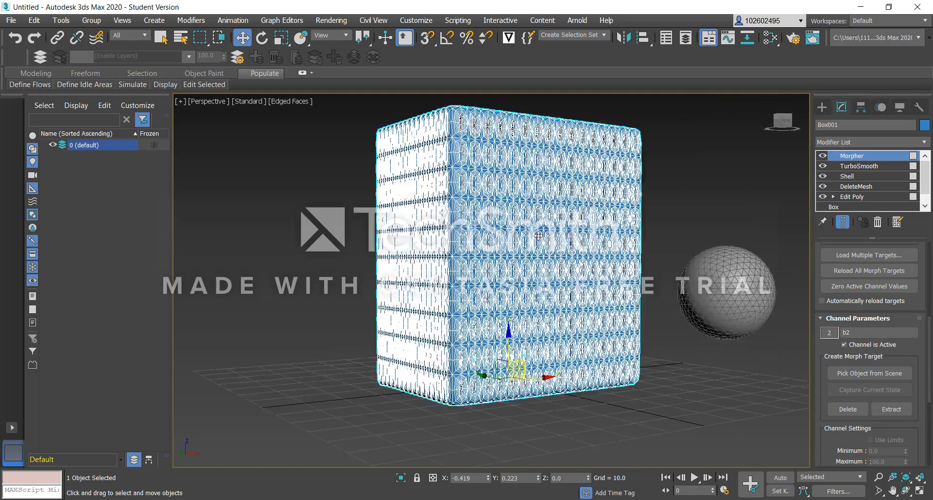
scroll(538, 235, up, 2)
click(864, 141)
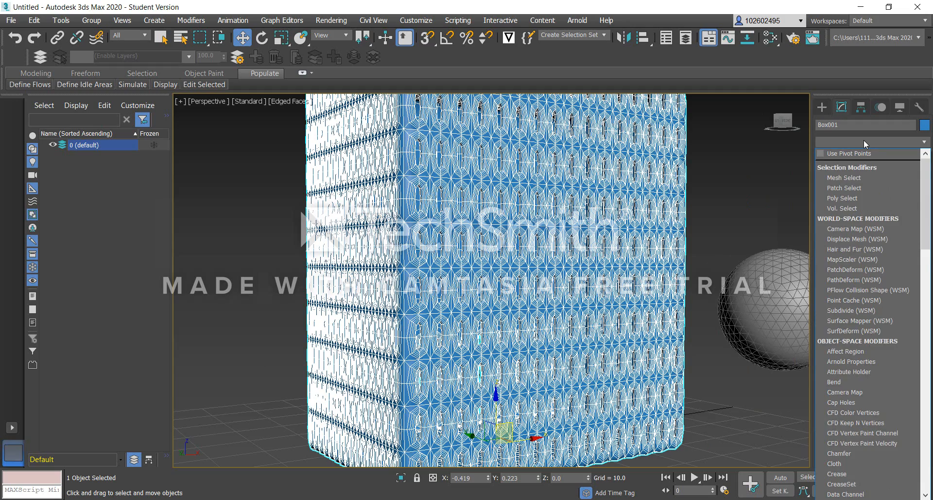
key(v)
click(859, 153)
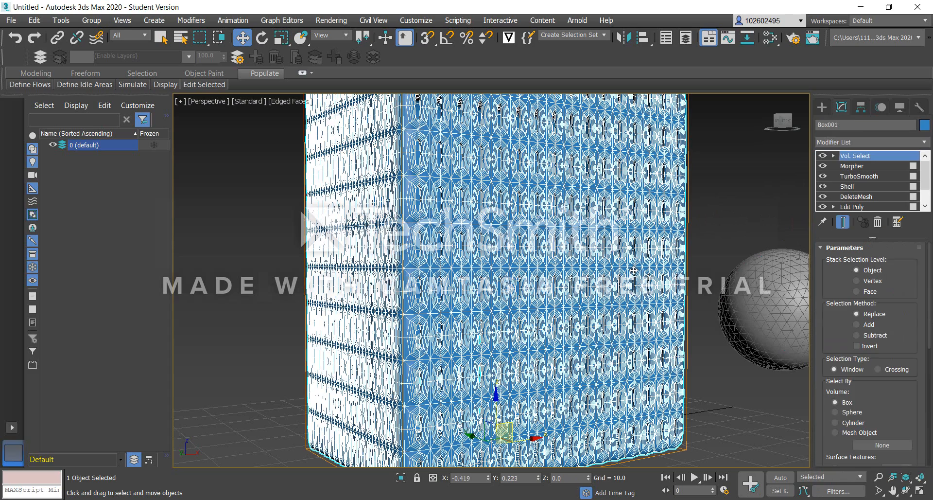
click(857, 280)
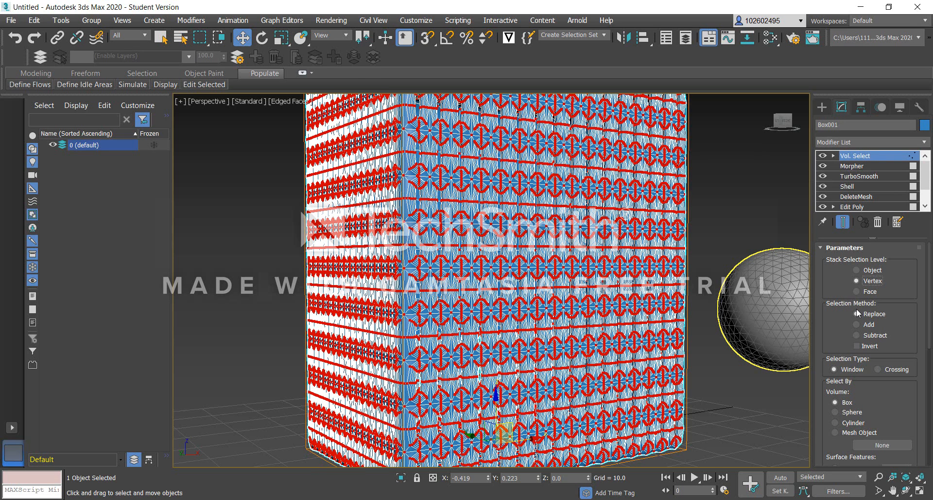
Set the selection volume to Mesh Object and assign GeoSphere001 as the selecting mesh.
scroll(857, 312, down, 2)
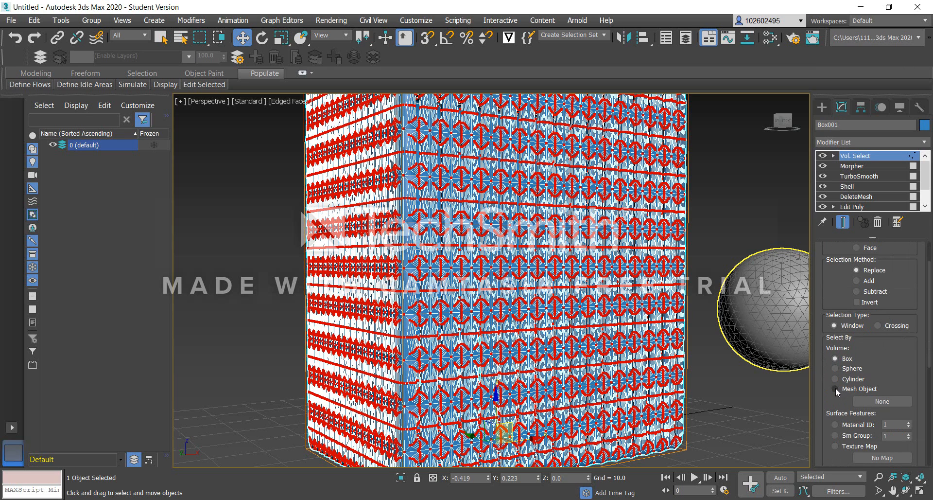
click(835, 388)
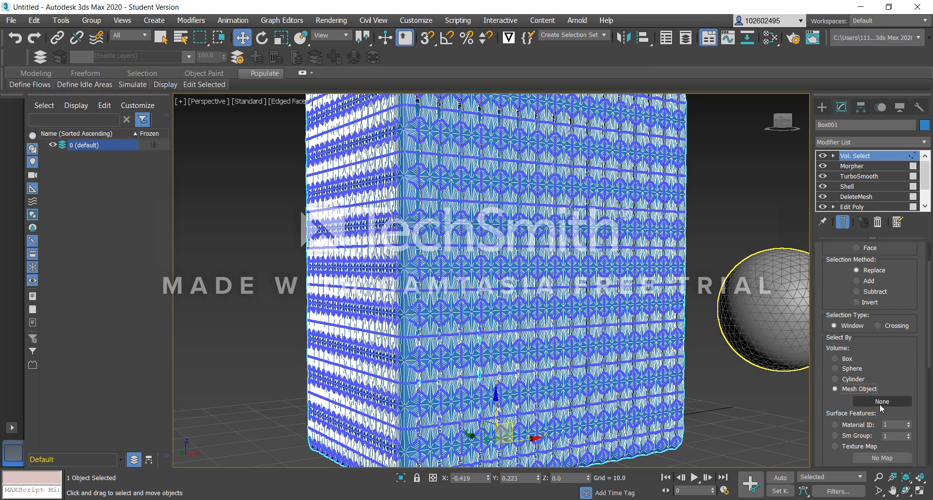
click(880, 401)
click(751, 327)
Move the geosphere into the box's facade, then reselect the box and examine the vertex selection around the sphere.
drag(761, 319, 720, 335)
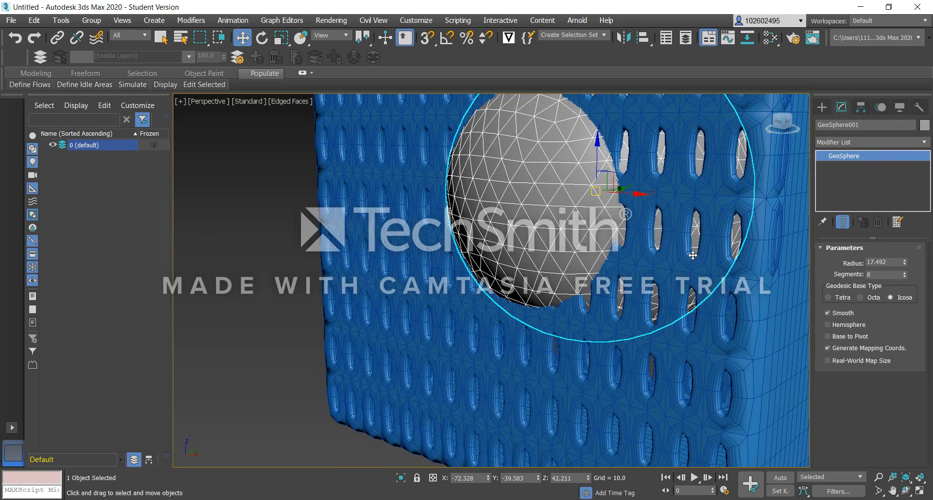
click(639, 398)
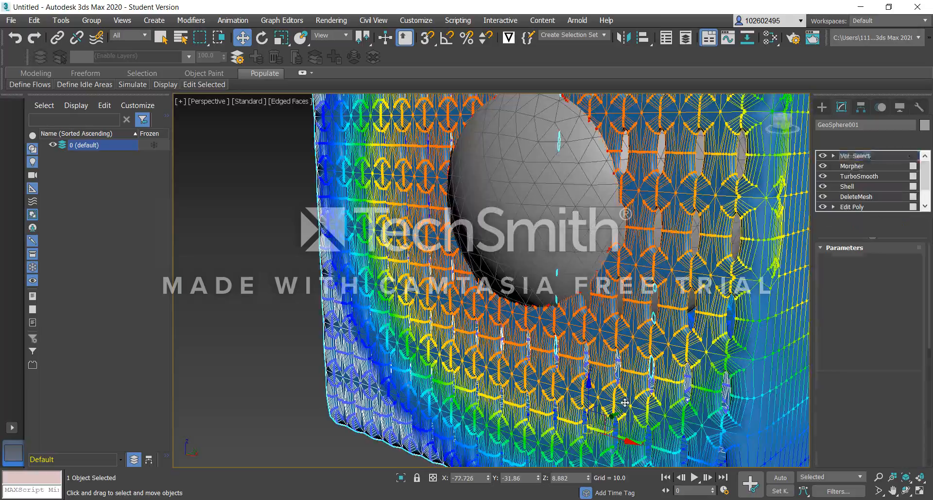
alt+middle_drag(600, 321, 661, 349)
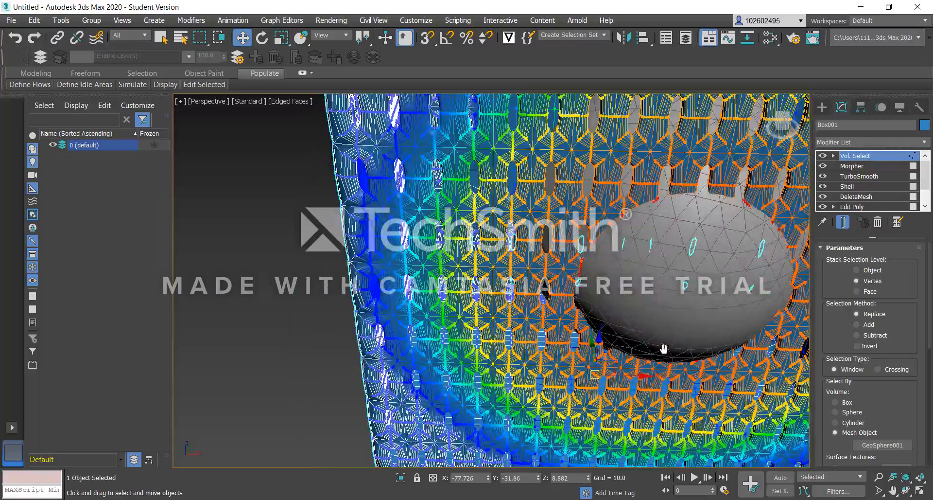
scroll(588, 334, down, 5)
scroll(609, 324, up, 4)
alt+middle_drag(609, 324, 604, 298)
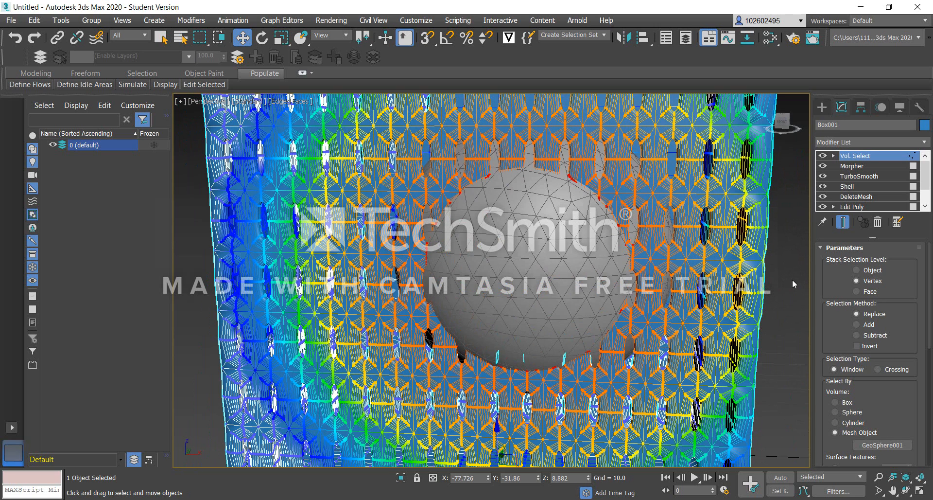
Return to the box's Morpher modifier and review its channel settings and the b1 and b2 targets.
click(854, 166)
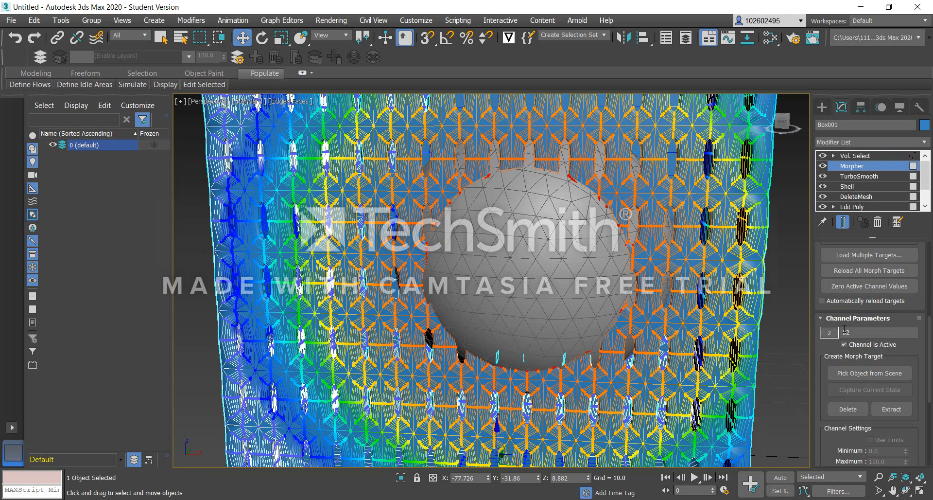
scroll(862, 386, down, 5)
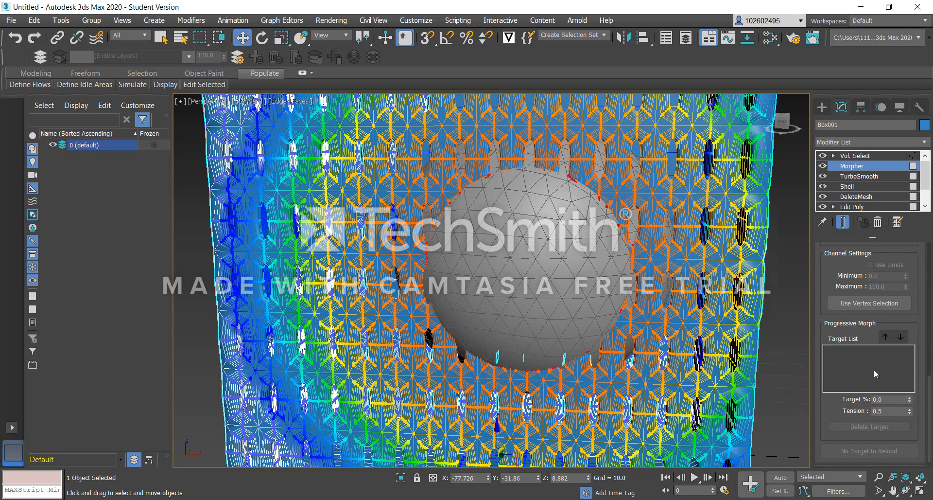
scroll(880, 276, up, 5)
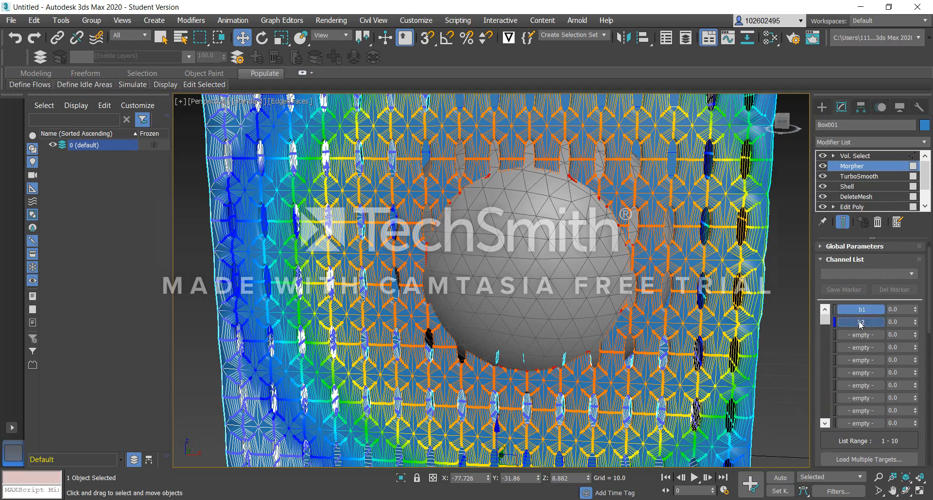
Move the geosphere to the facade's lower corner, then reselect the box and examine the shifted vertex selection.
click(511, 260)
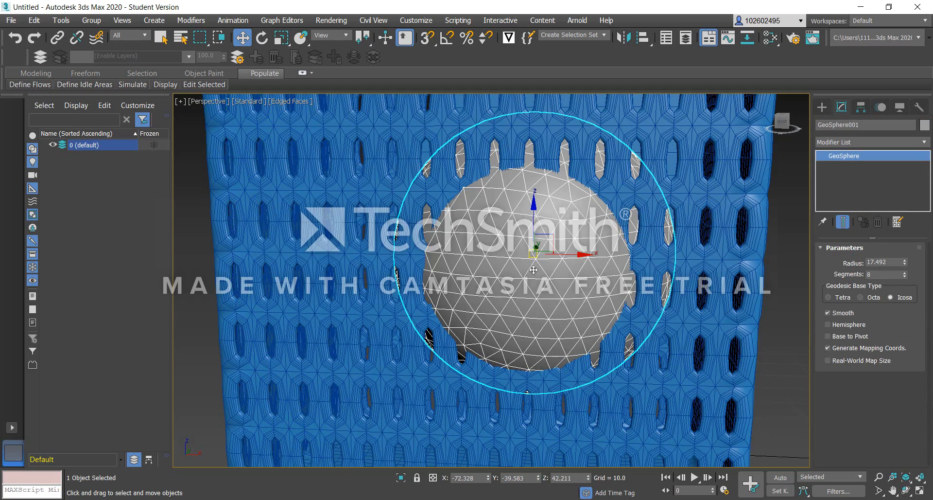
scroll(572, 281, down, 5)
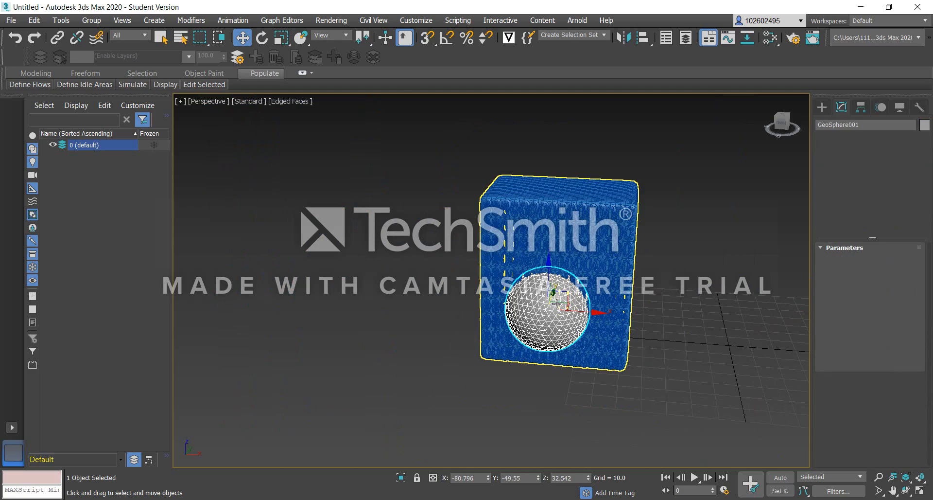
click(539, 314)
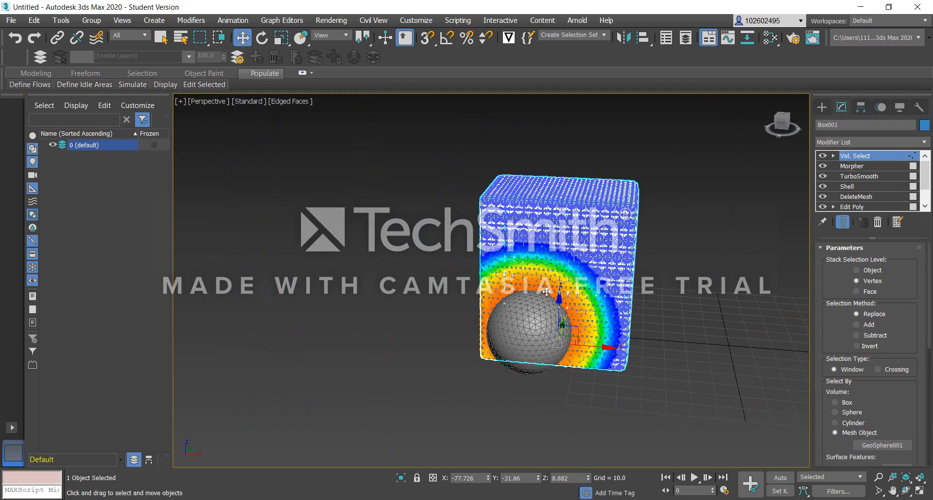
scroll(530, 308, up, 5)
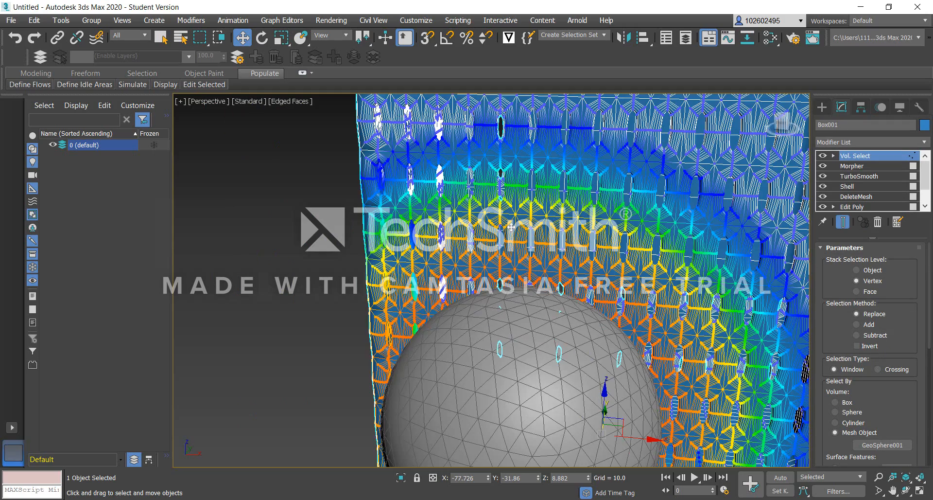
scroll(530, 308, down, 5)
scroll(603, 256, up, 5)
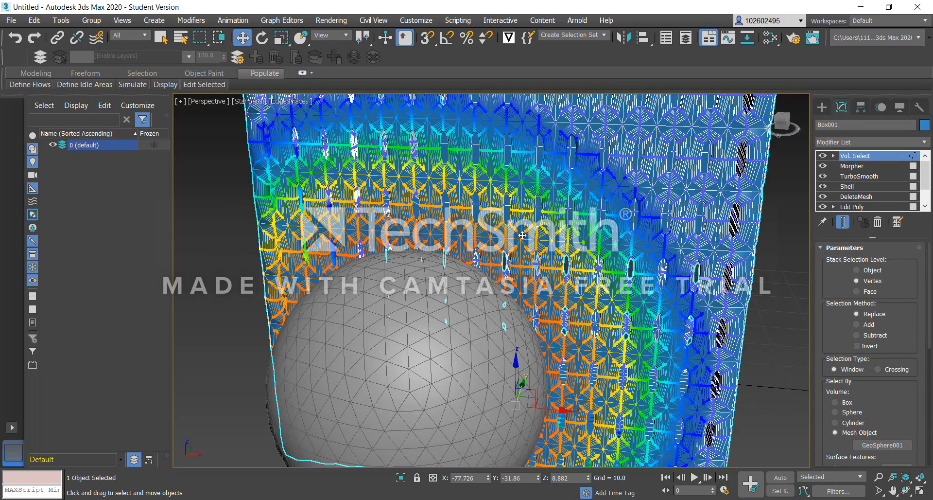